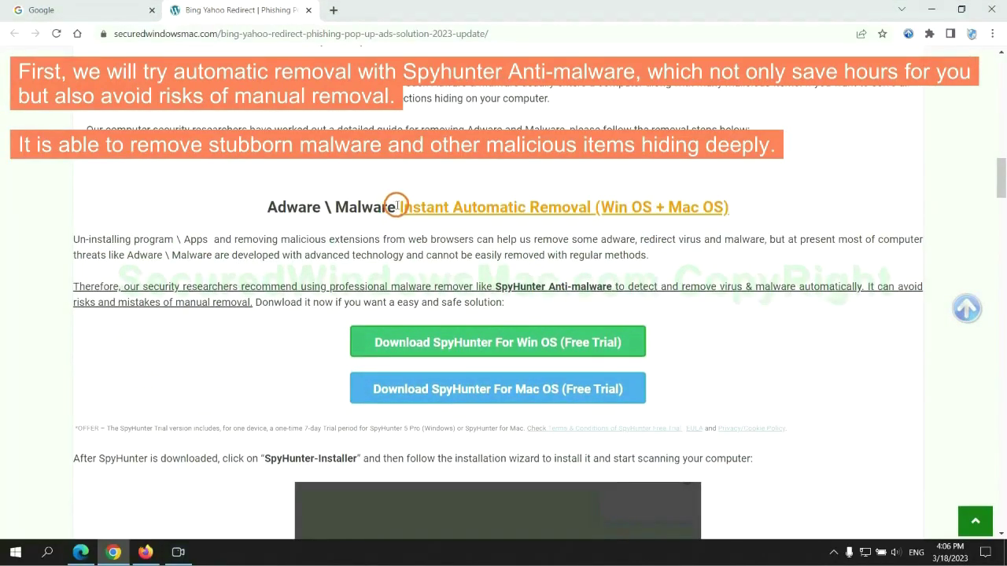
Download the SpyHunter for Windows installer, keep it, and run SpyHunter-Installer.exe
left_click_drag(398, 206, 592, 206)
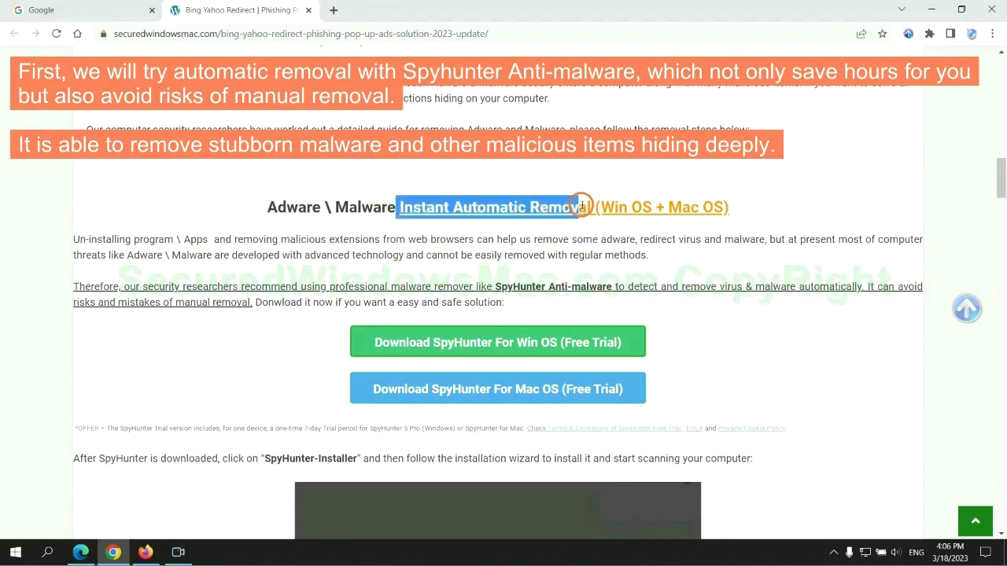
left_click(503, 173)
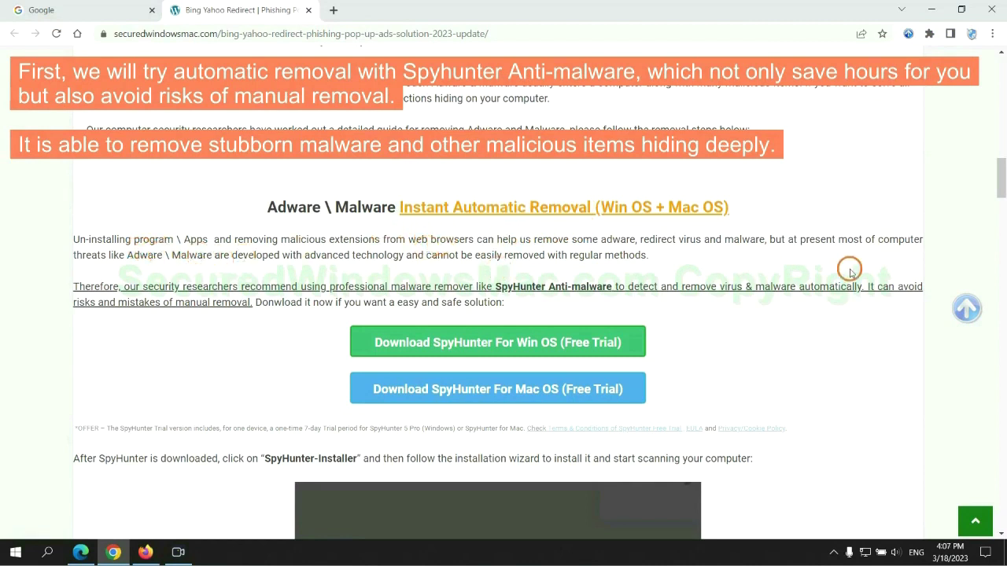
scroll(472, 283, "down", 1)
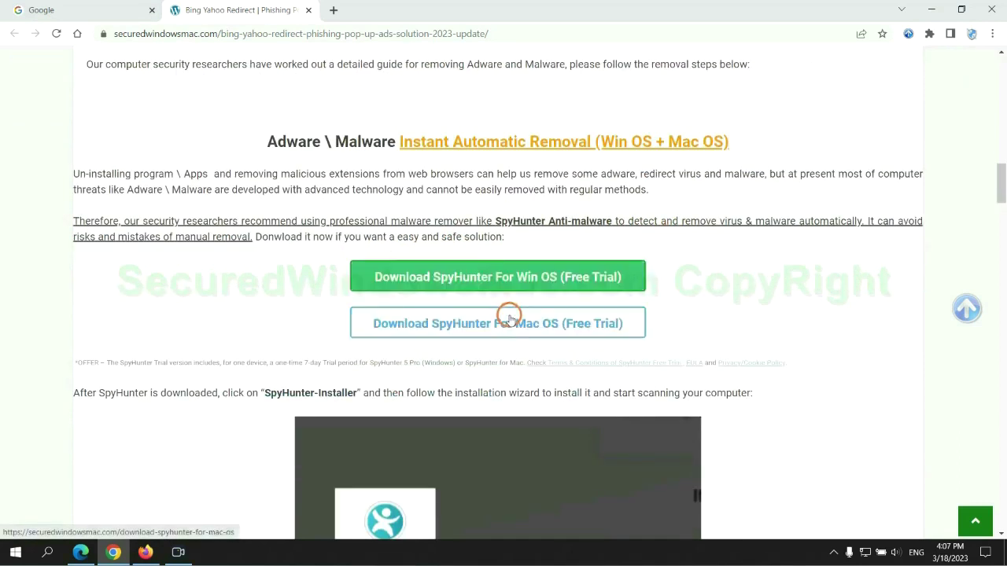
scroll(508, 315, "down", 1)
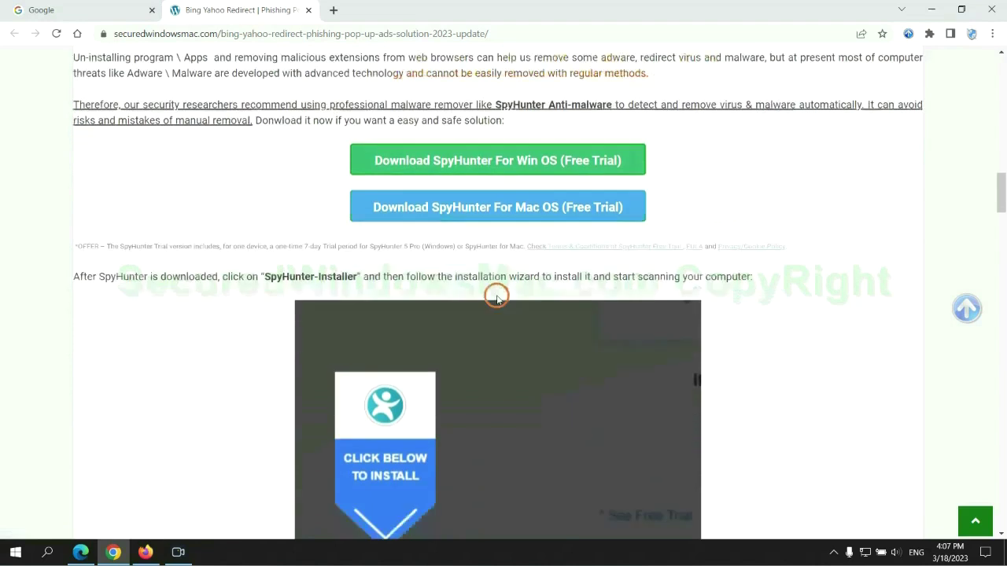
scroll(496, 294, "down", 1)
left_click(509, 148)
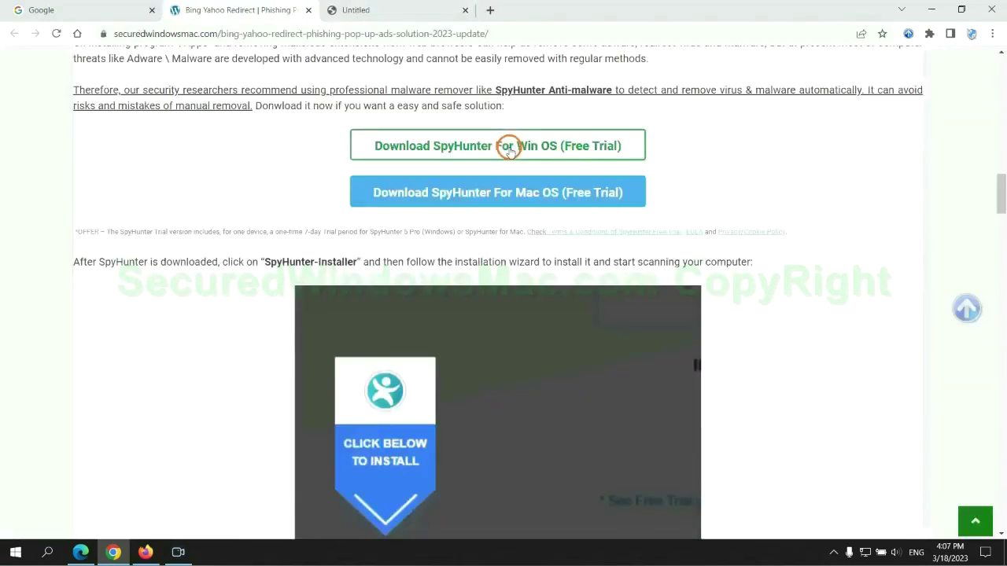
left_click(242, 521)
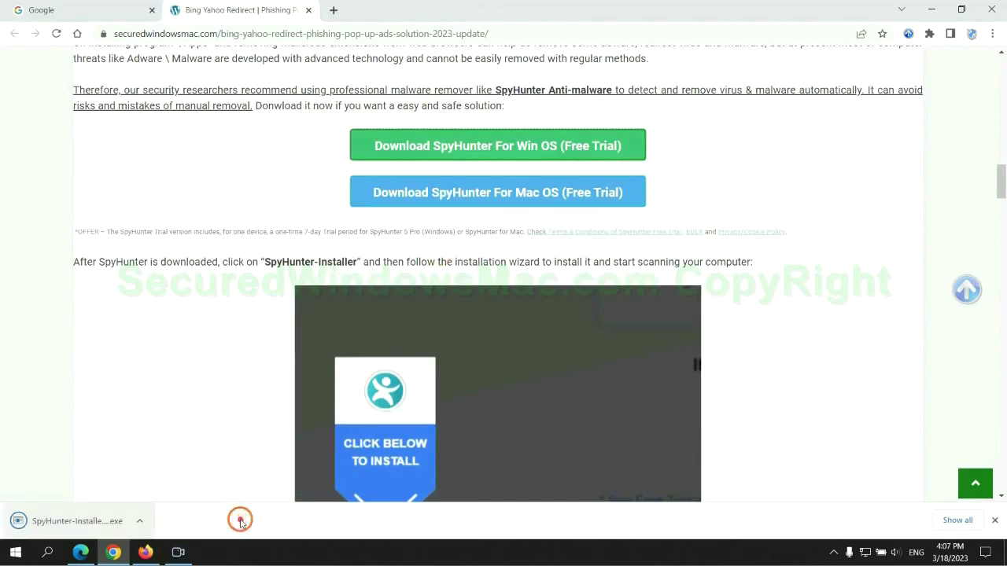
left_click(96, 521)
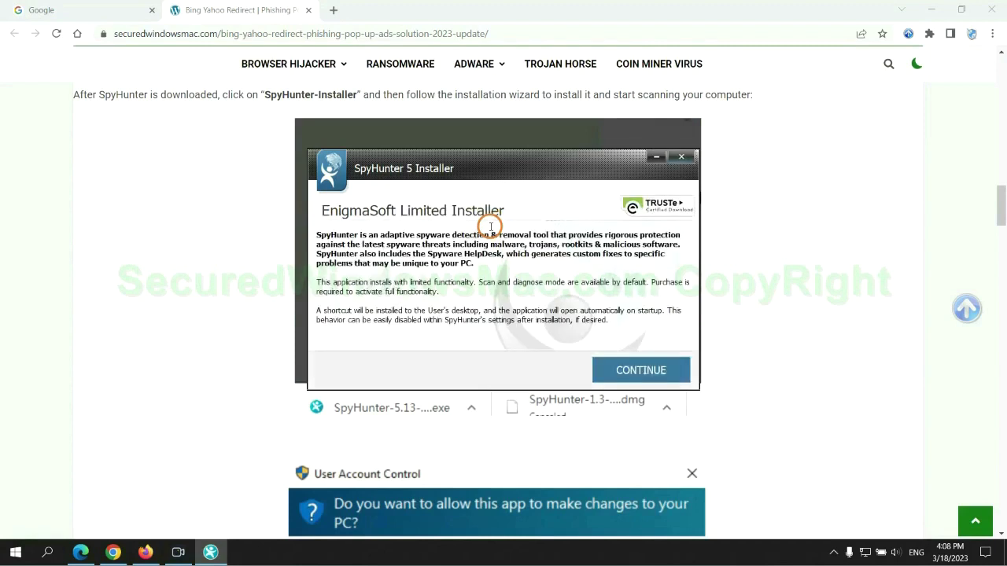
Install SpyHunter 5 by accepting the EULA, scan, and start the 7-day free trial
left_click(663, 369)
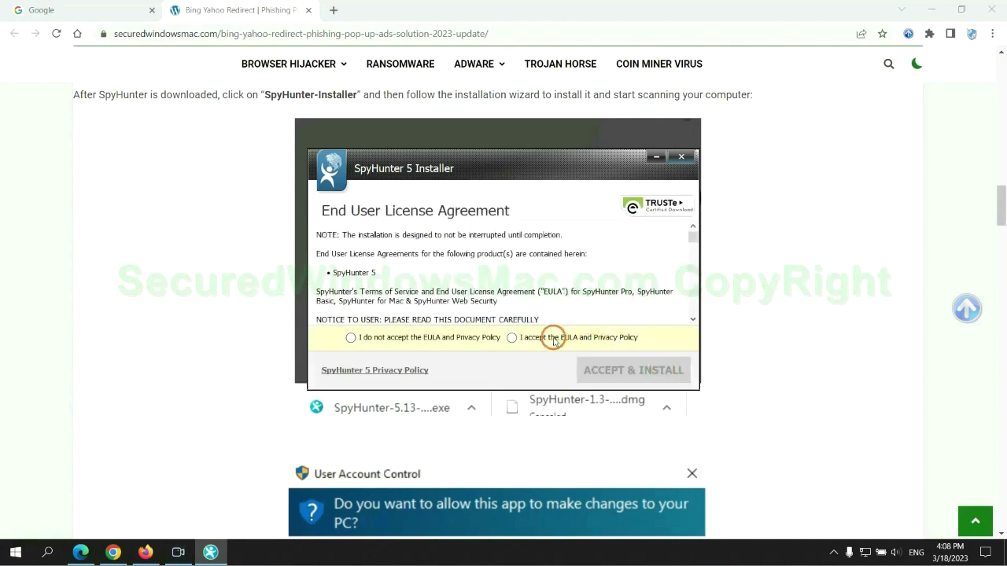
left_click(509, 336)
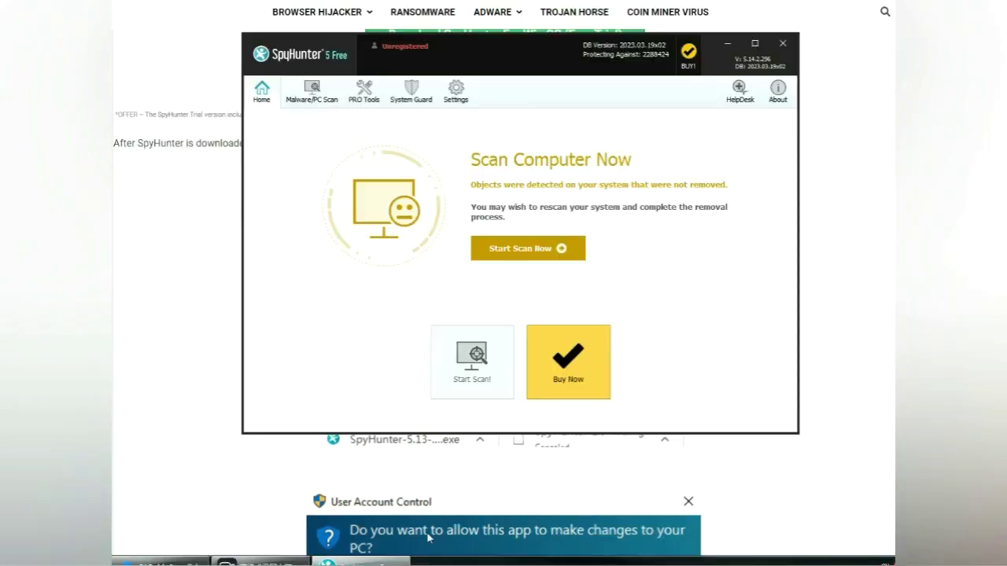
left_click(562, 249)
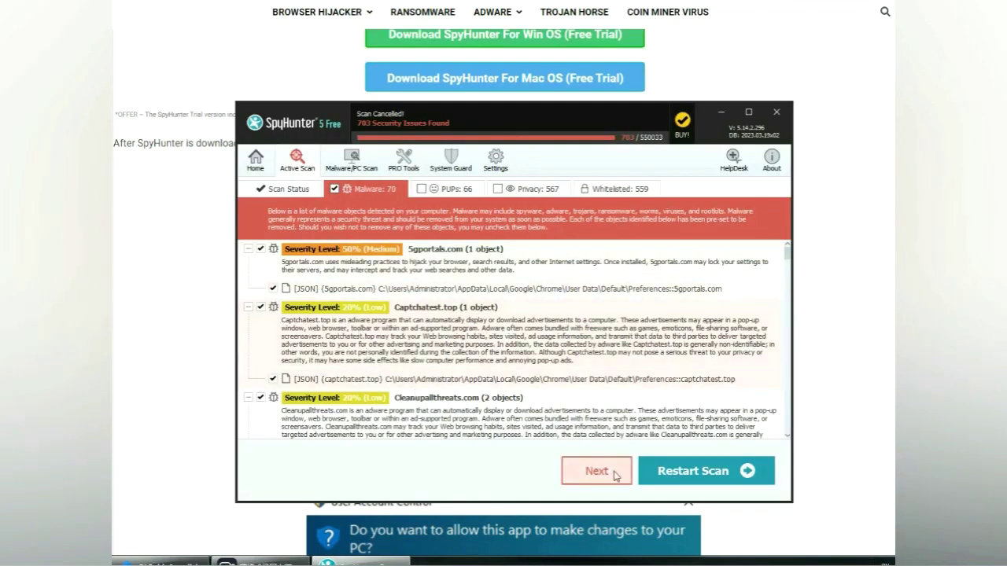
left_click(616, 475)
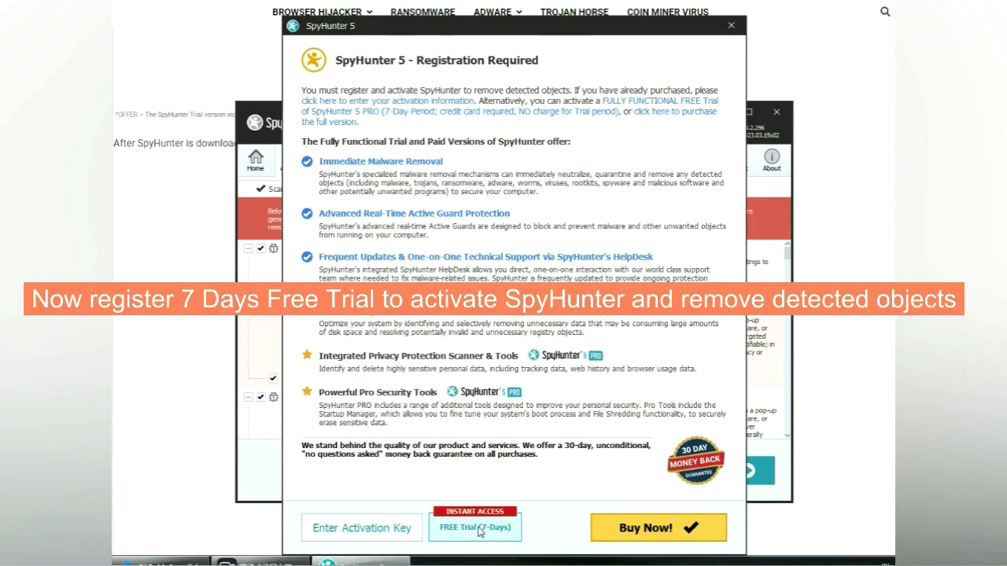
left_click(480, 532)
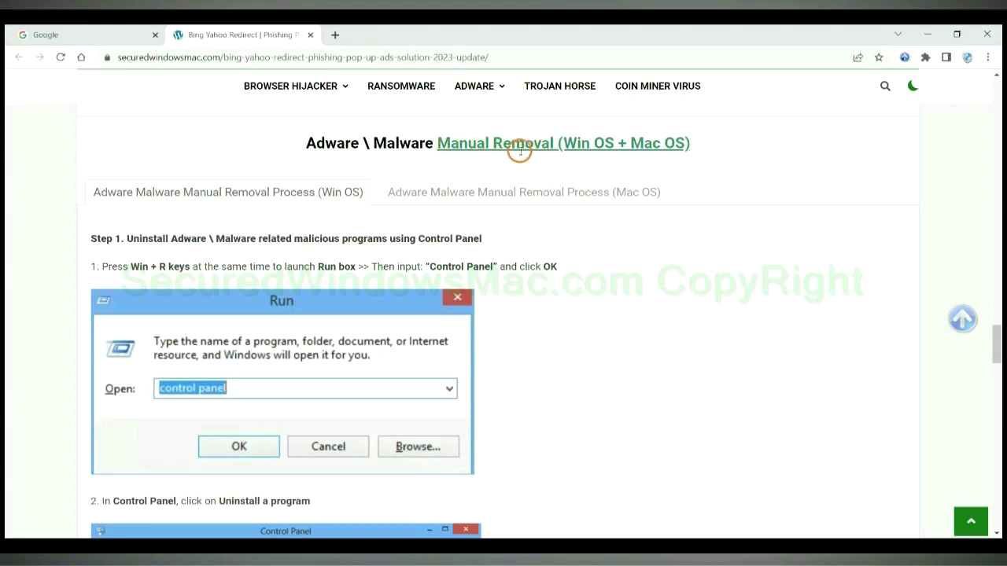
left_click_drag(561, 144, 618, 143)
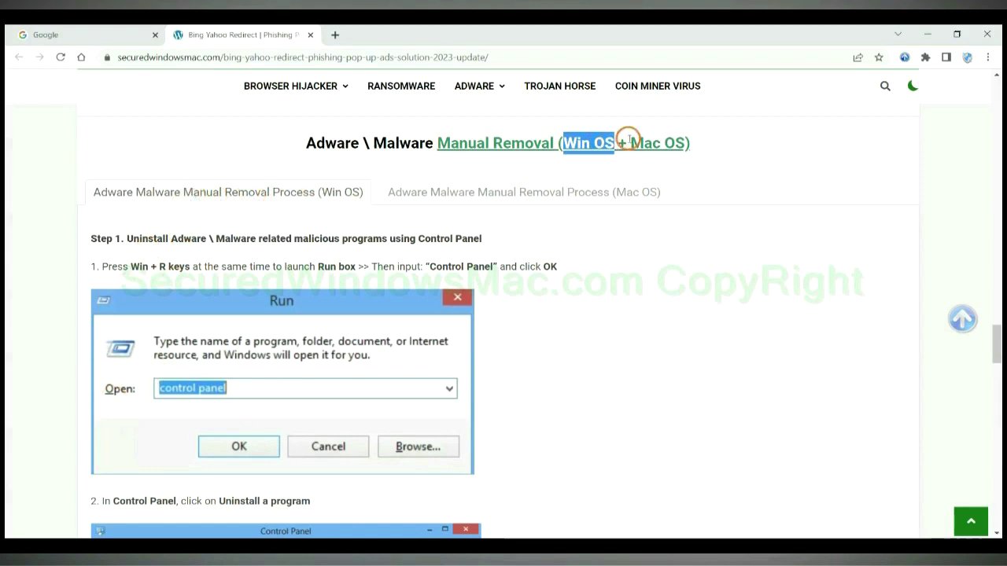
left_click_drag(630, 144, 678, 143)
left_click(513, 190)
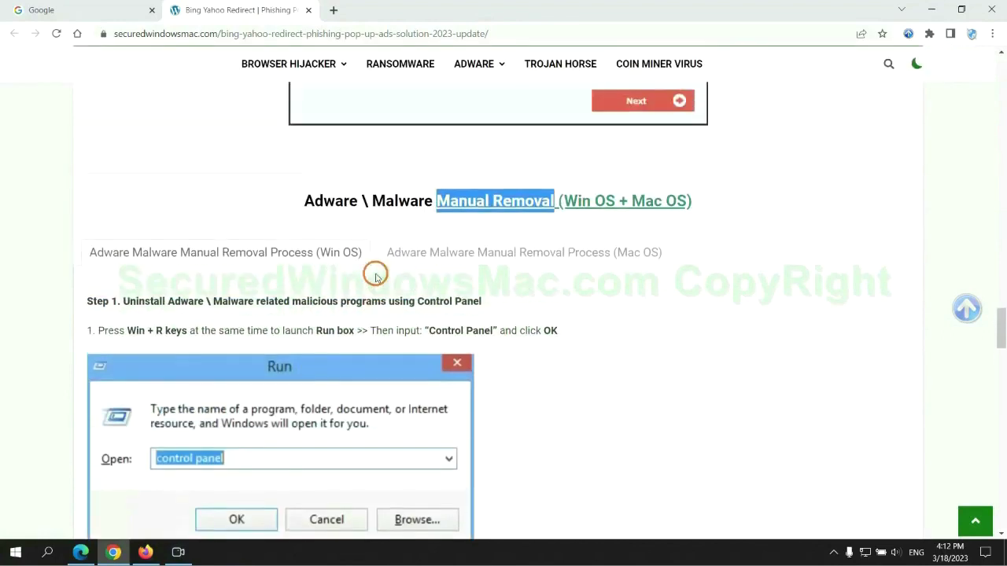
scroll(307, 251, "down", 2)
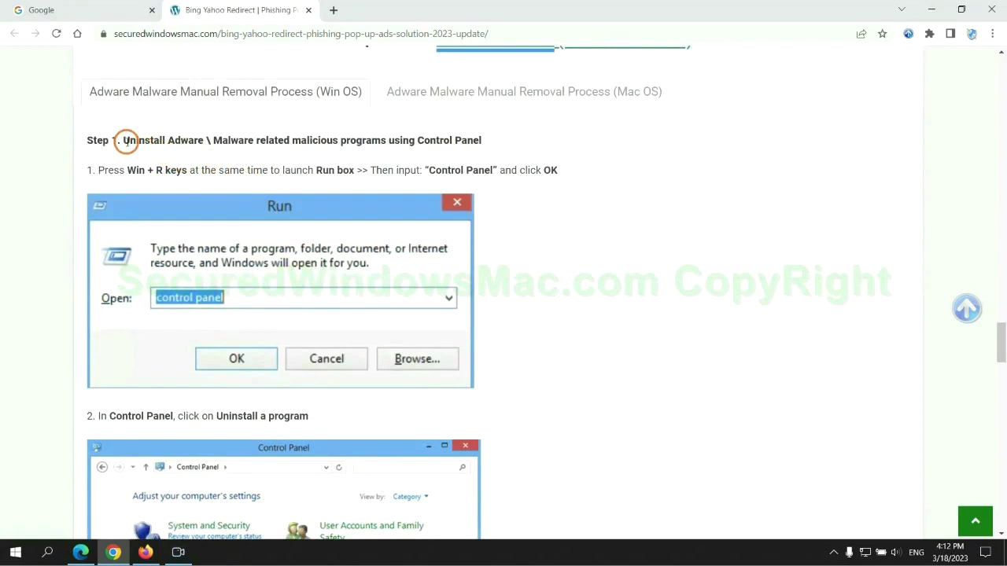
left_click_drag(126, 141, 383, 143)
left_click(670, 205)
Open Control Panel via Run, go to Uninstall a program, and right-click Lantern
scroll(626, 206, "down", 2)
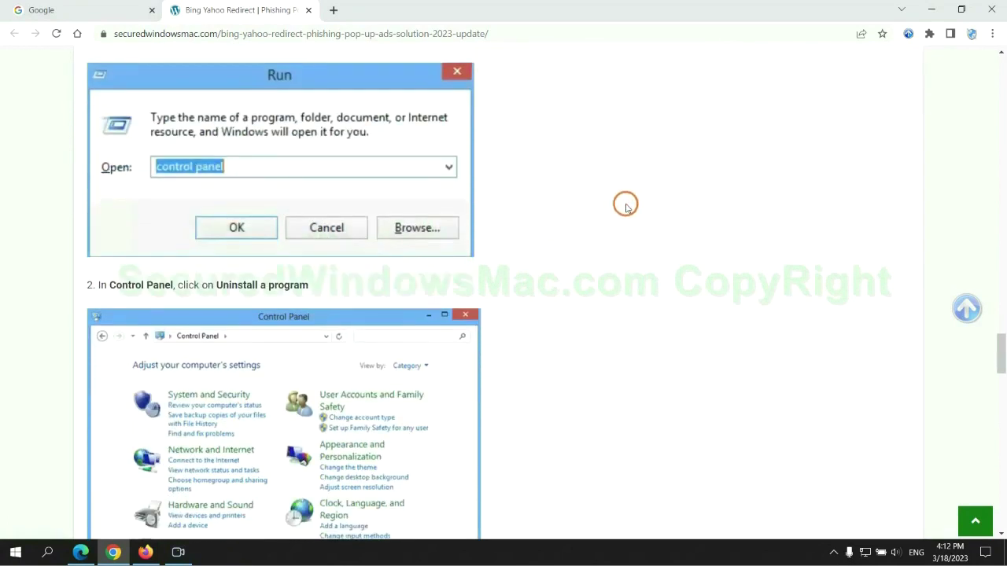
key("super+r")
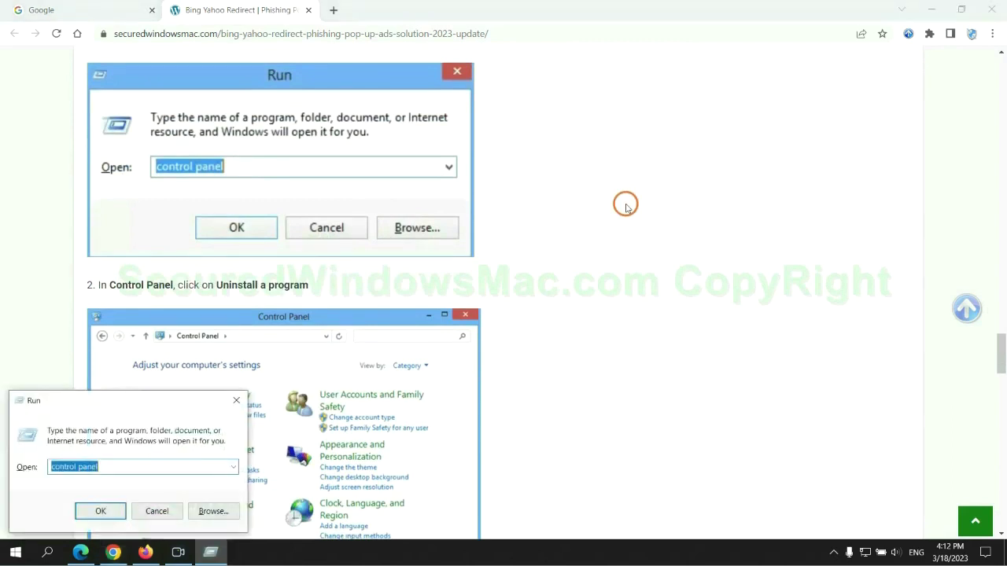
type("cont")
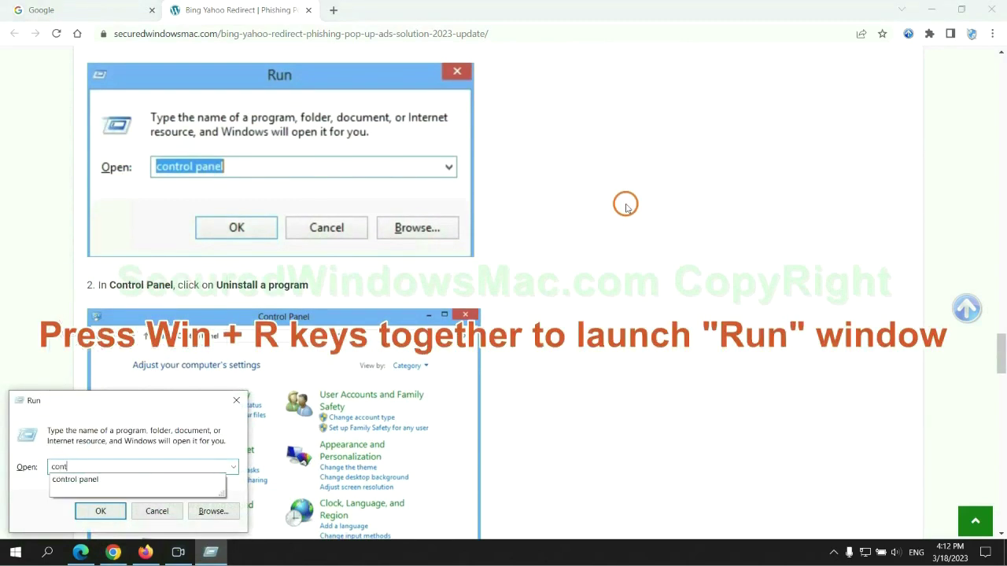
type("rol pa")
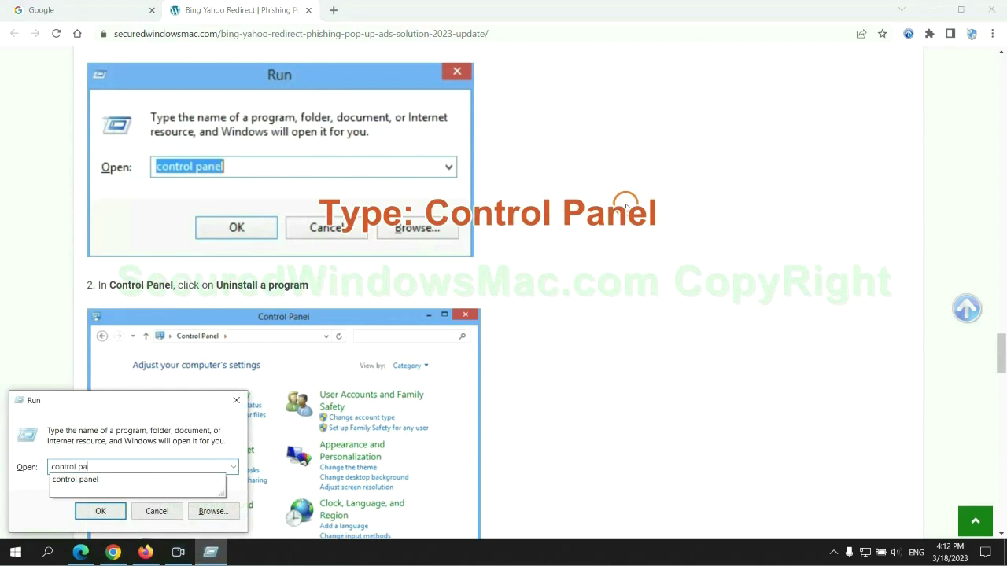
type("nel")
key("Return")
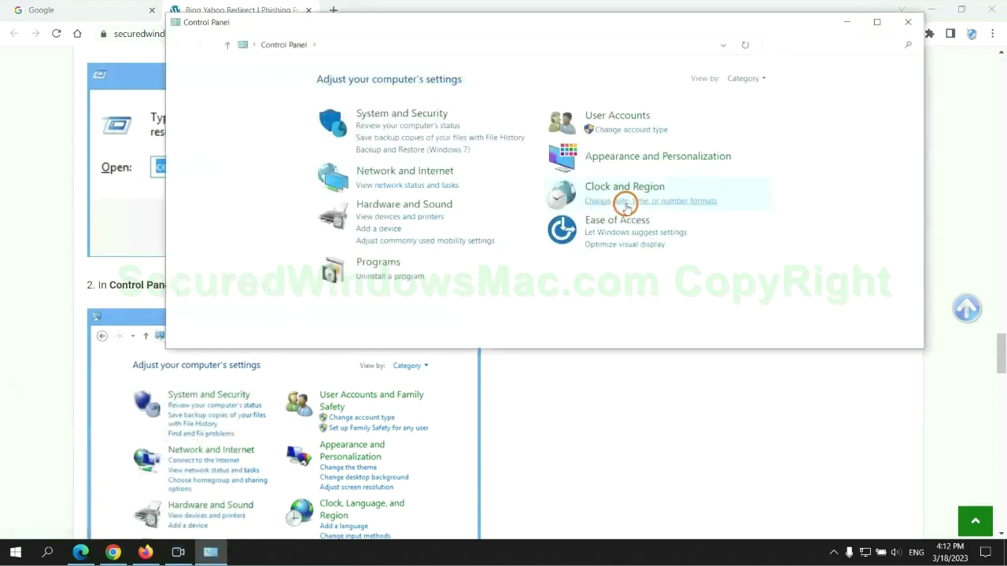
left_click(397, 276)
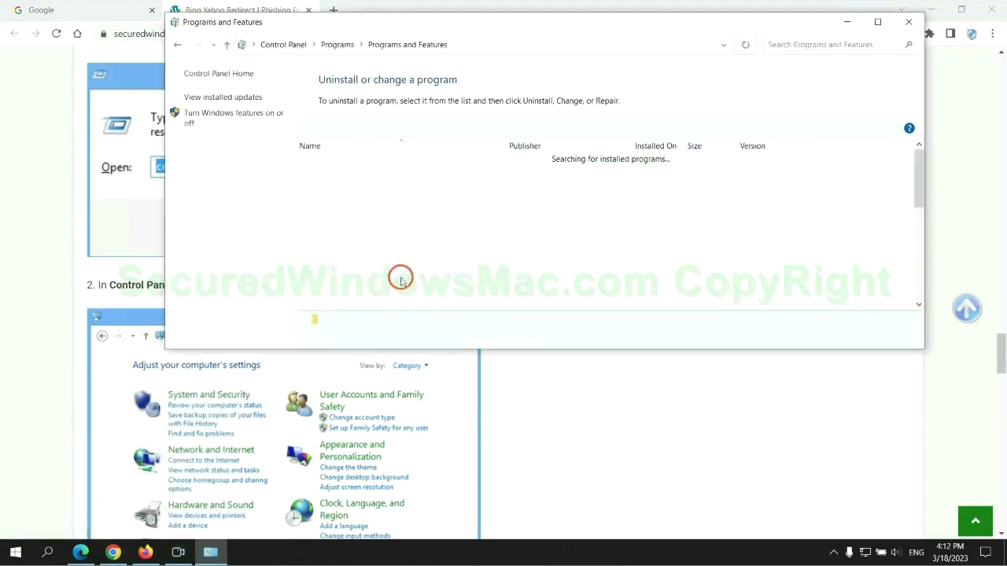
right_click(348, 189)
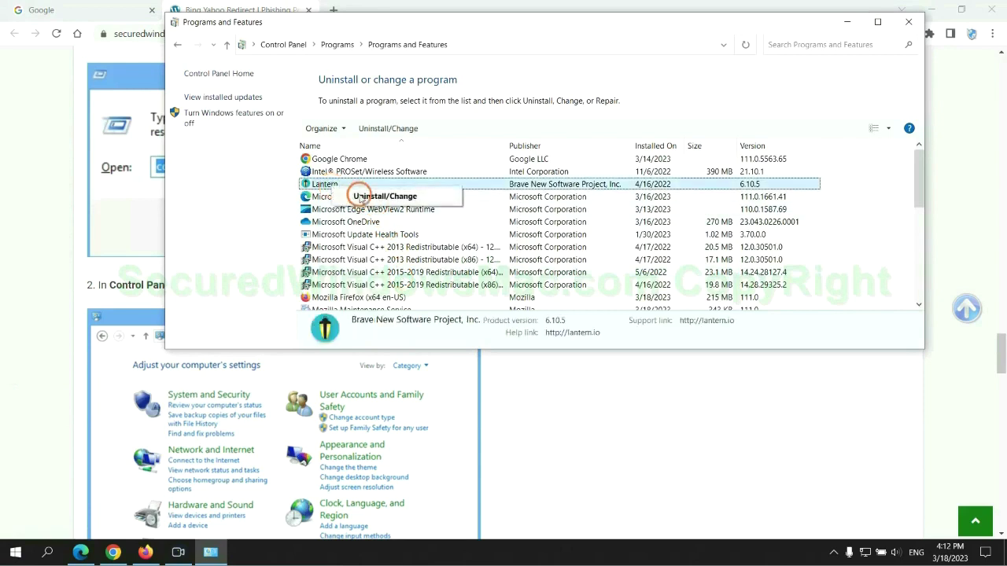
Close Programs and Features and scroll the guide to Step 2 on malicious extensions
left_click(908, 22)
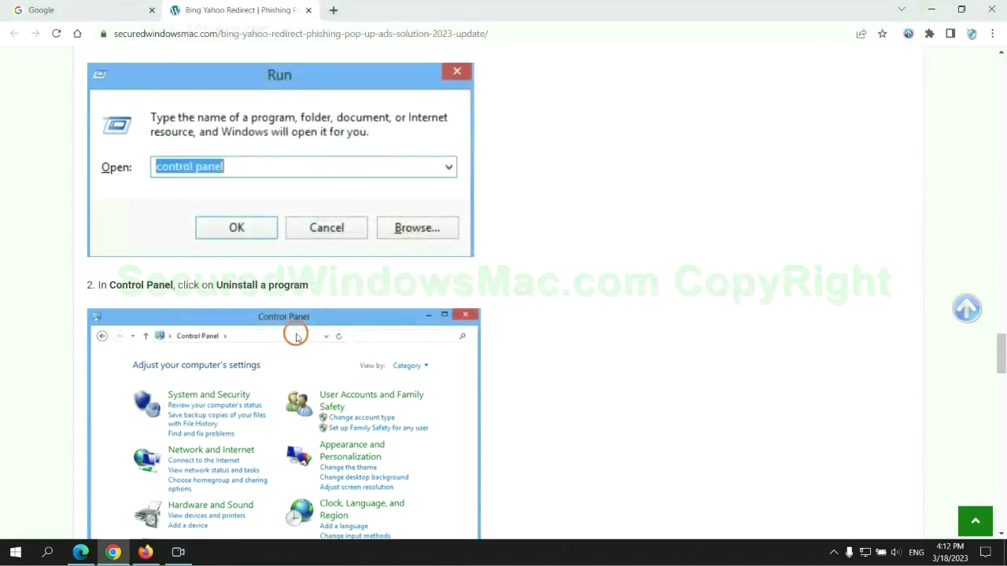
scroll(295, 336, "down", 5)
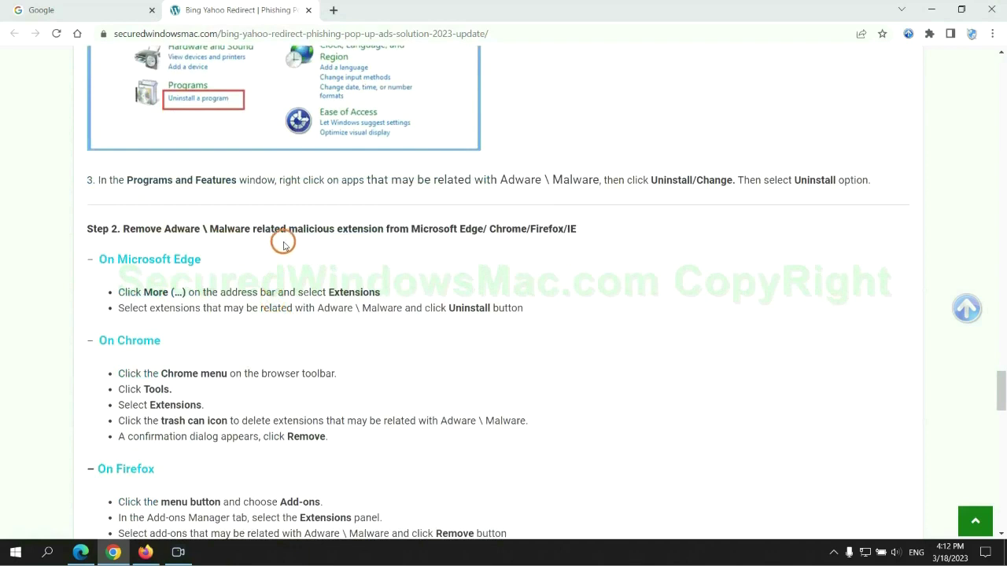
left_click_drag(289, 231, 386, 229)
left_click(400, 251)
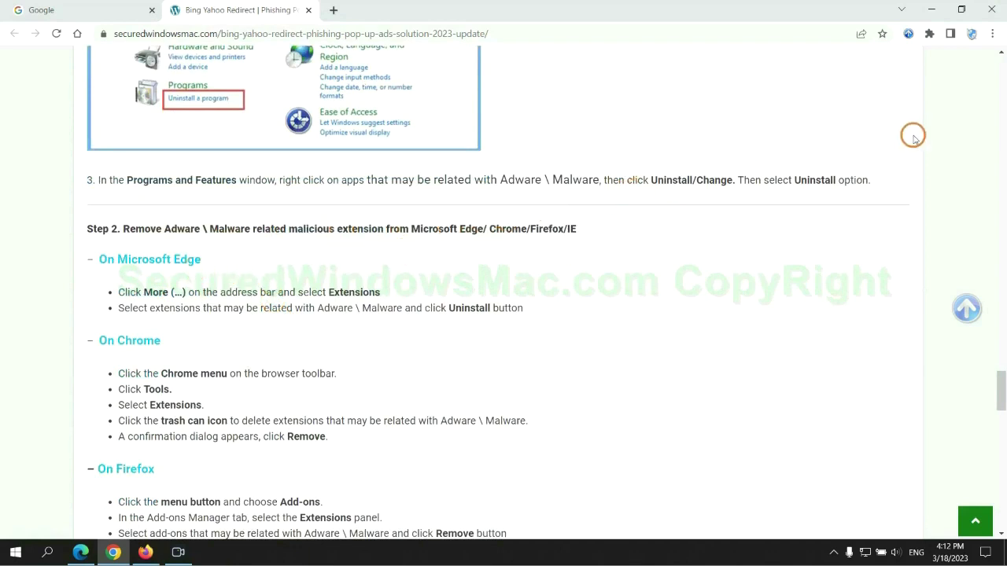
Remove the McAfee WebAdvisor extension from Microsoft Edge's Manage extensions page
left_click(82, 547)
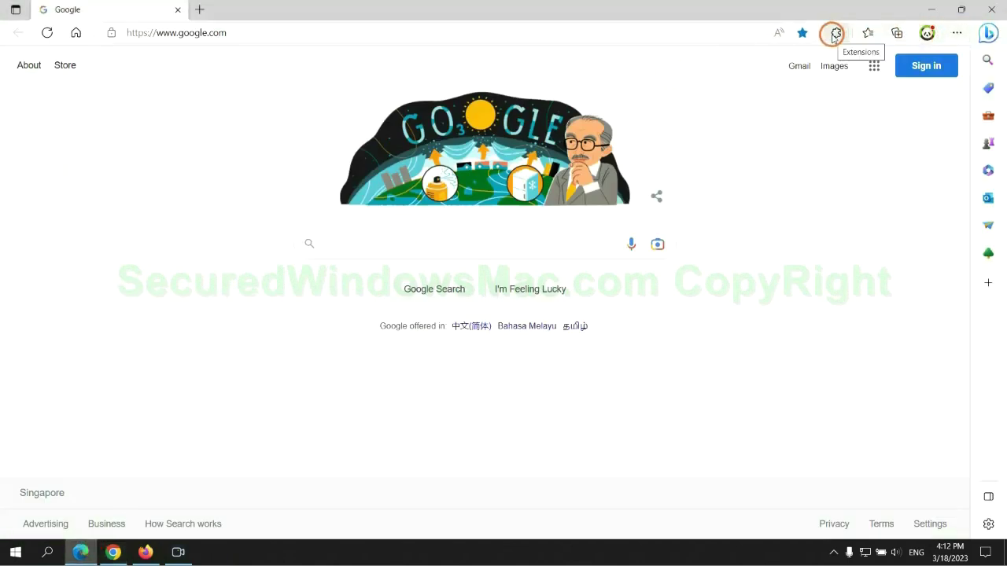
left_click(835, 35)
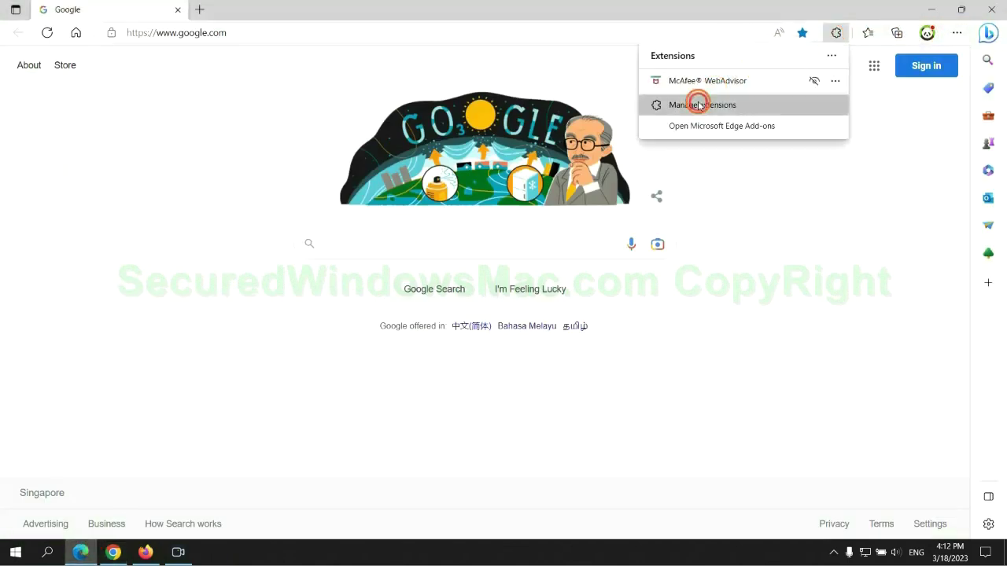
left_click(698, 106)
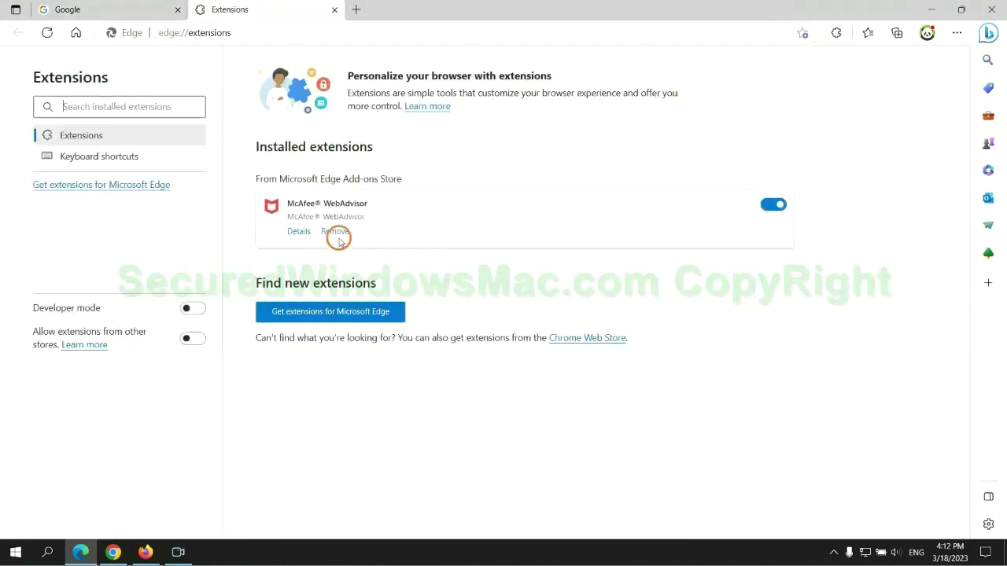
left_click(335, 233)
left_click(723, 124)
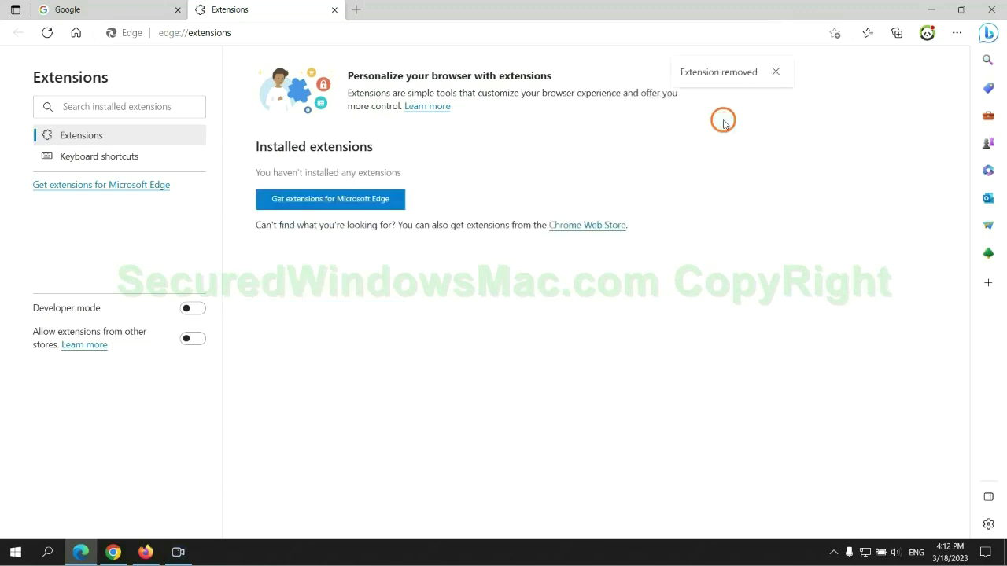
Remove the Ecosia extension from Chrome and close its farewell tab, leaving Scroll To Top
left_click(334, 10)
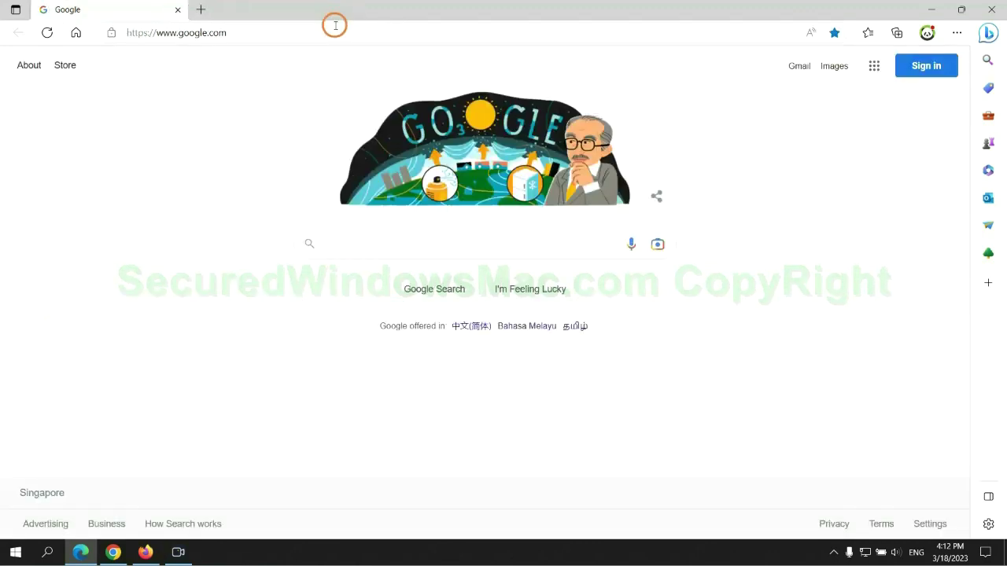
left_click(115, 552)
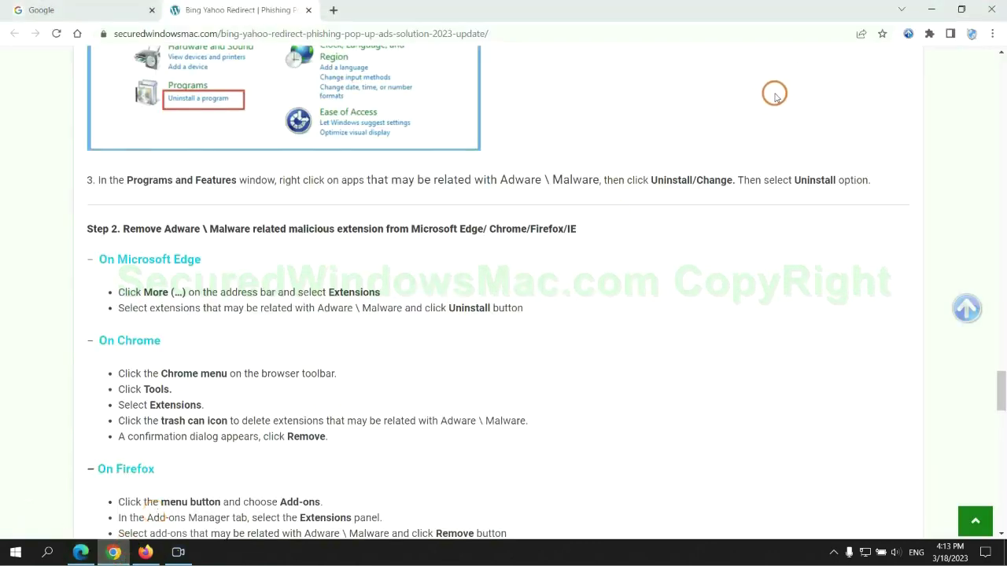
left_click(931, 42)
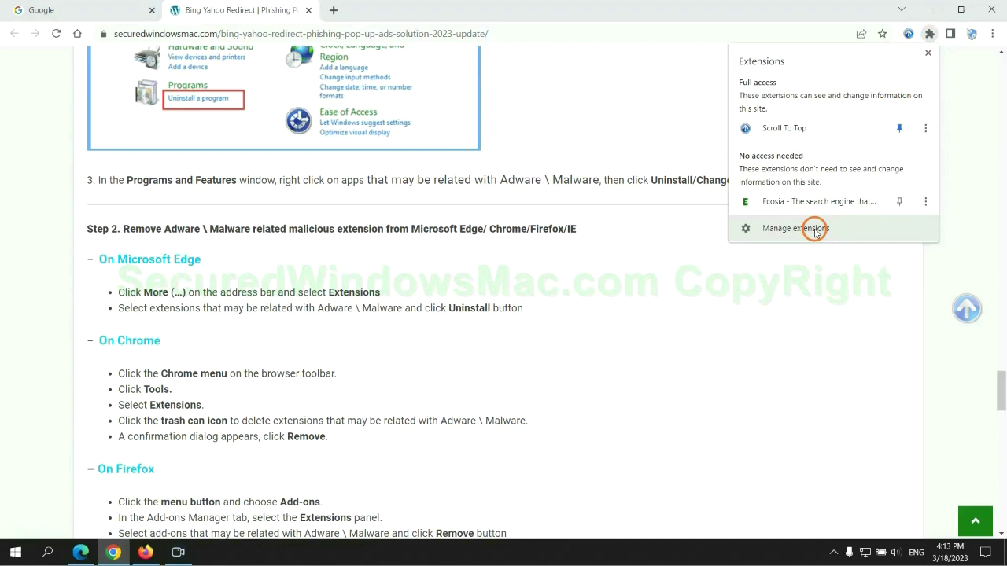
left_click(815, 229)
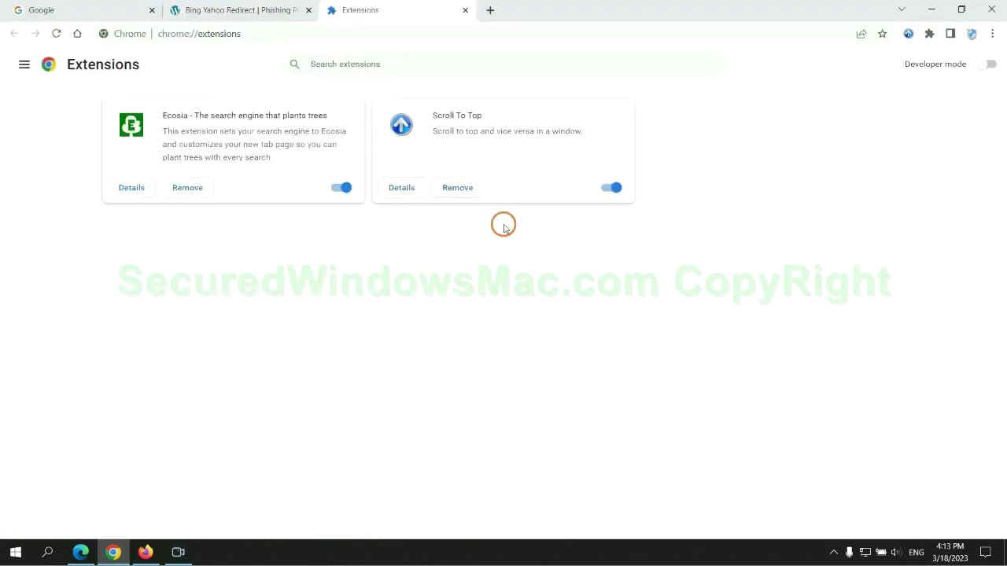
left_click(189, 188)
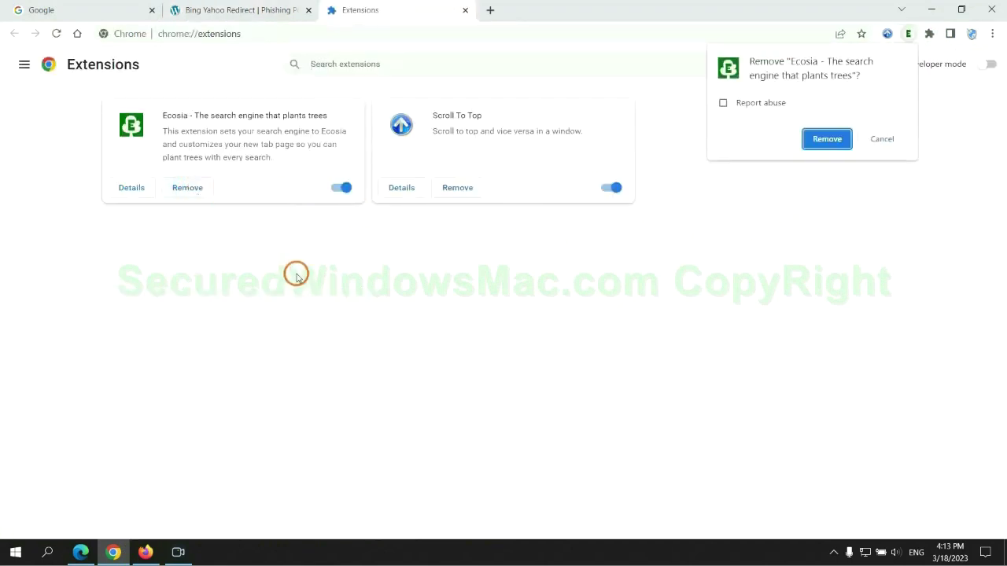
left_click(836, 139)
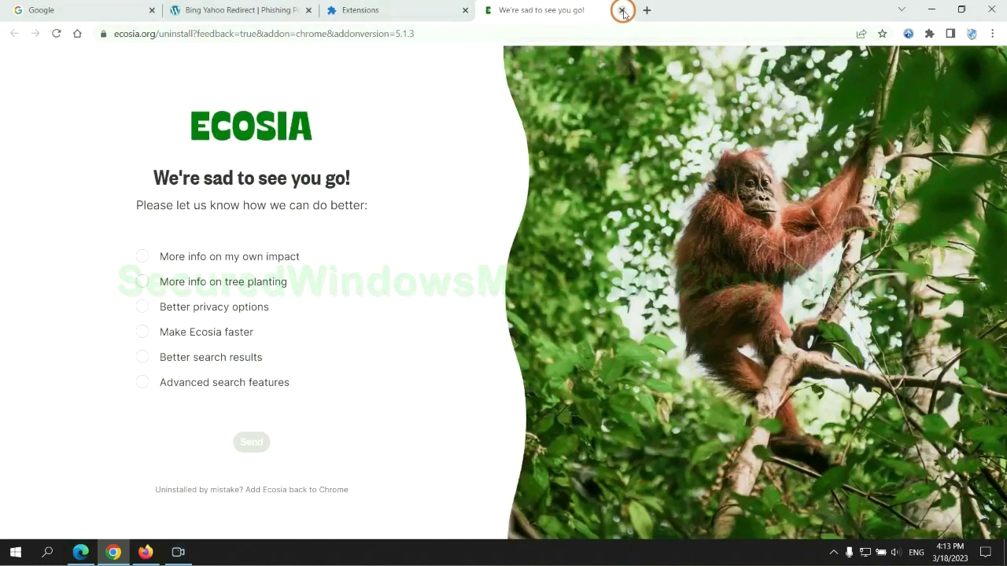
left_click(621, 10)
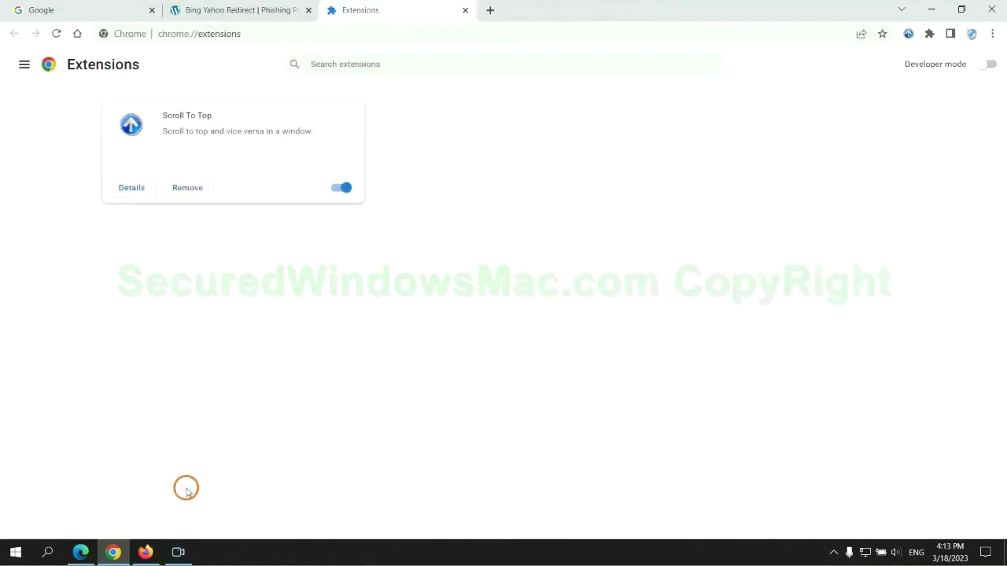
Remove the Enhancer for YouTube™ extension in Firefox's add-ons manager
left_click(146, 551)
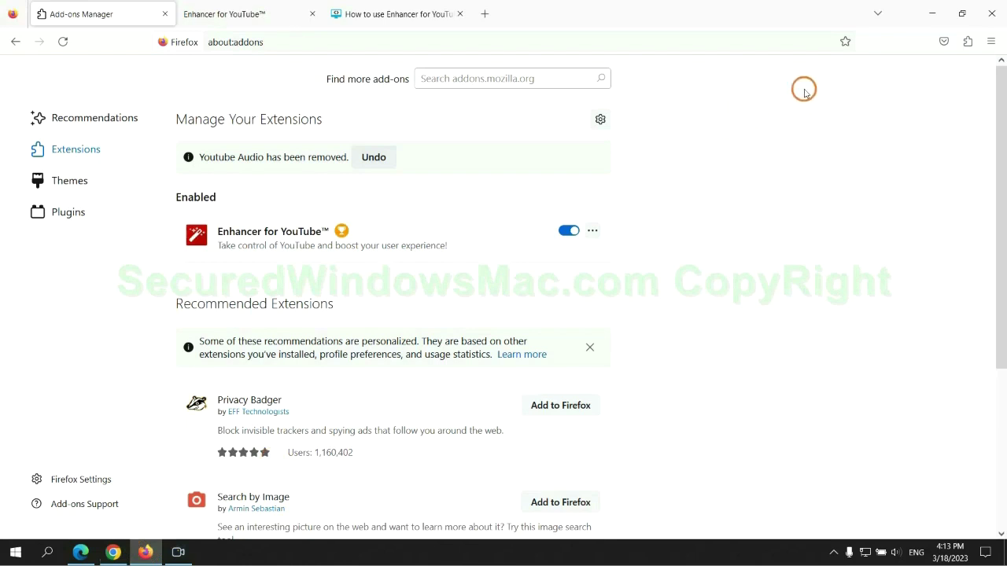
left_click(967, 44)
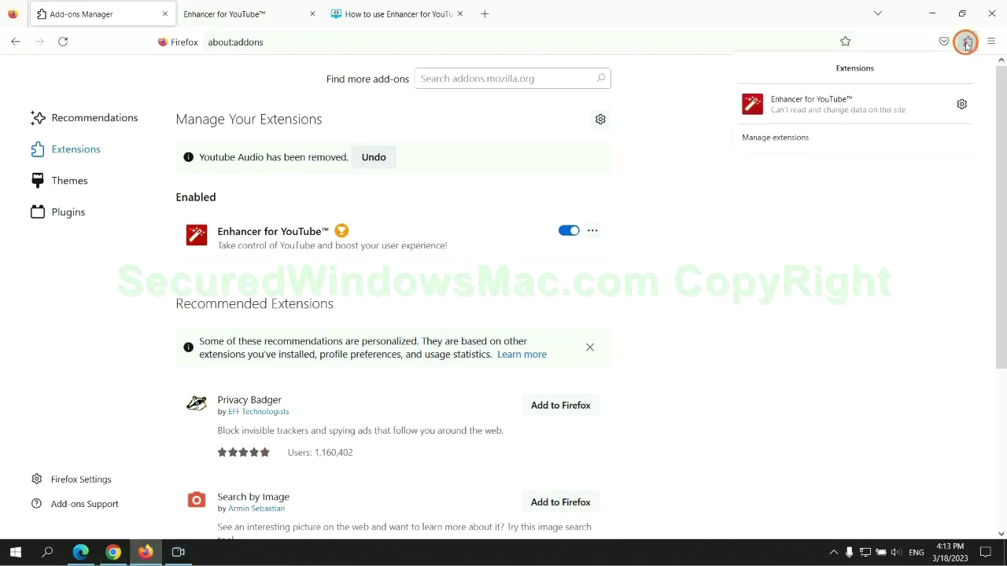
left_click(868, 135)
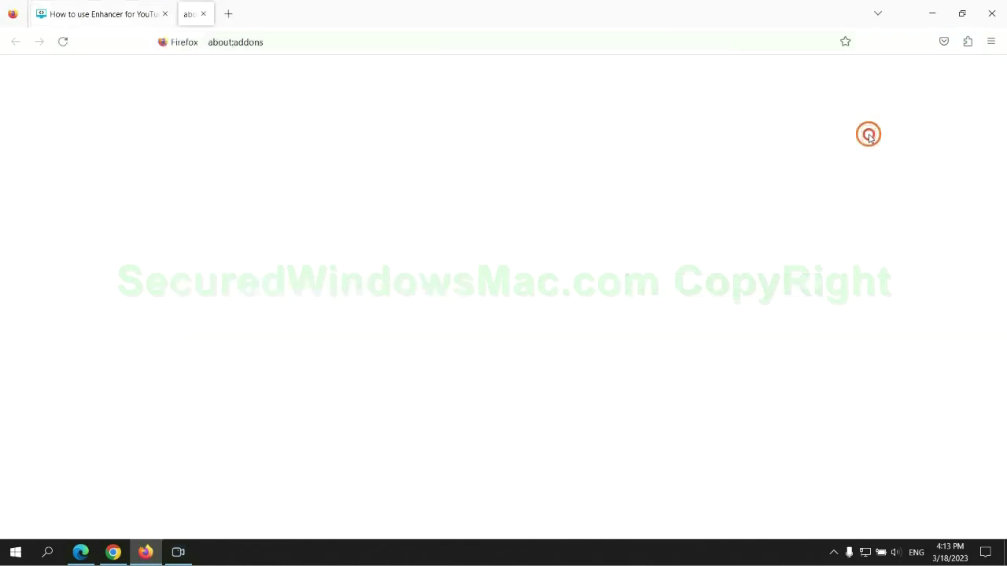
left_click(592, 192)
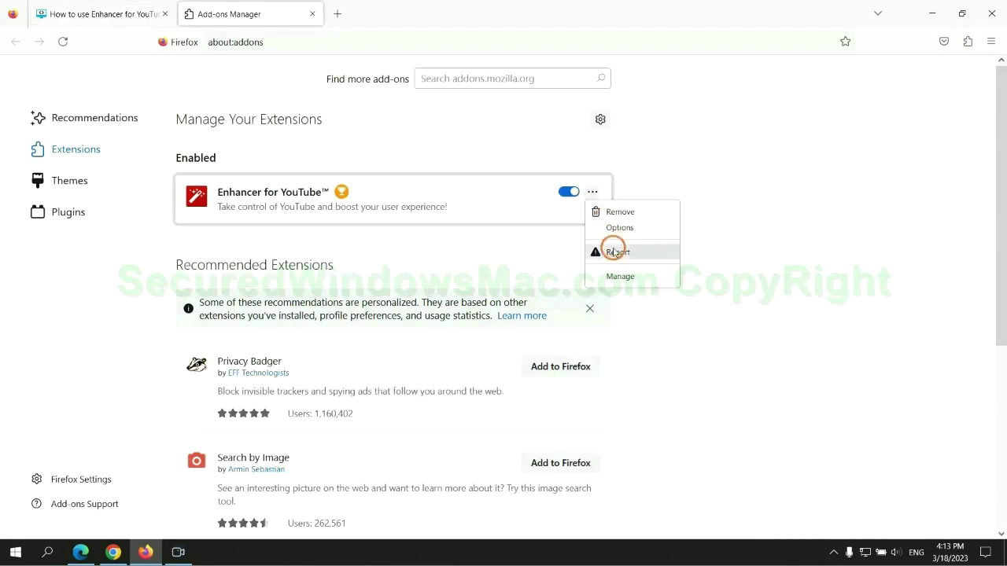
left_click(621, 214)
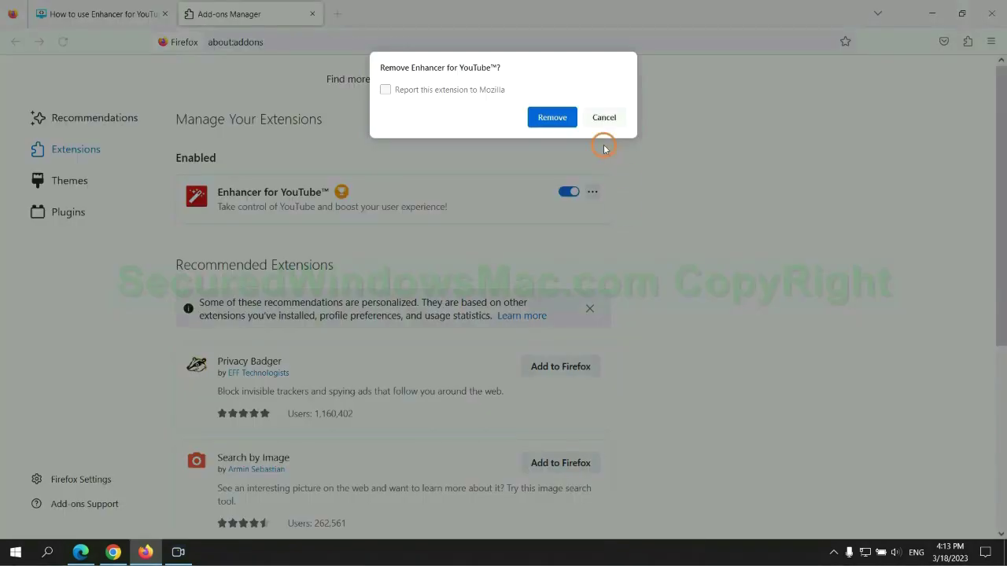
left_click(552, 117)
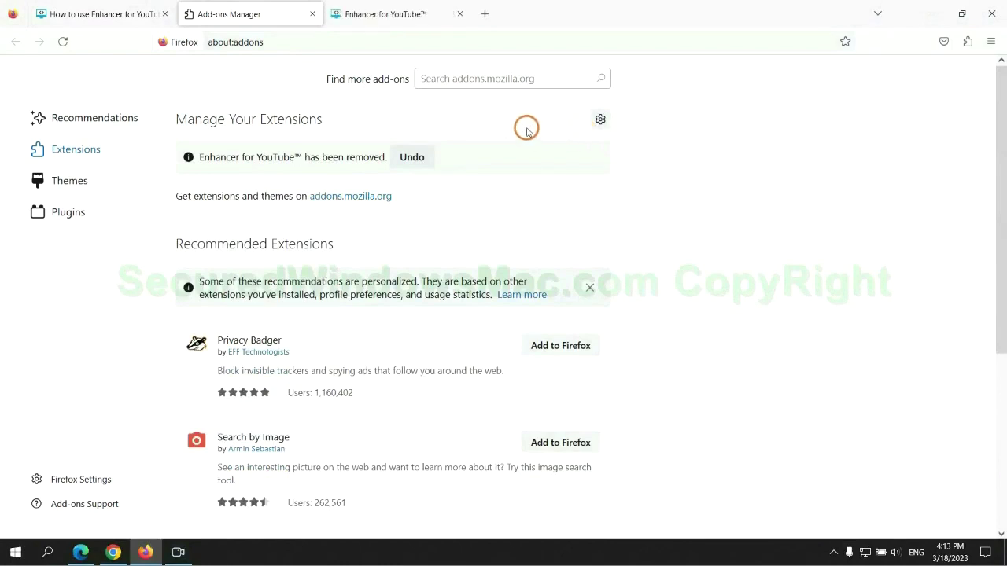
left_click_drag(232, 220, 291, 234)
Scroll to Step 3 and enter regedit in the Windows Run dialog
left_click(292, 250)
scroll(292, 250, "down", 2)
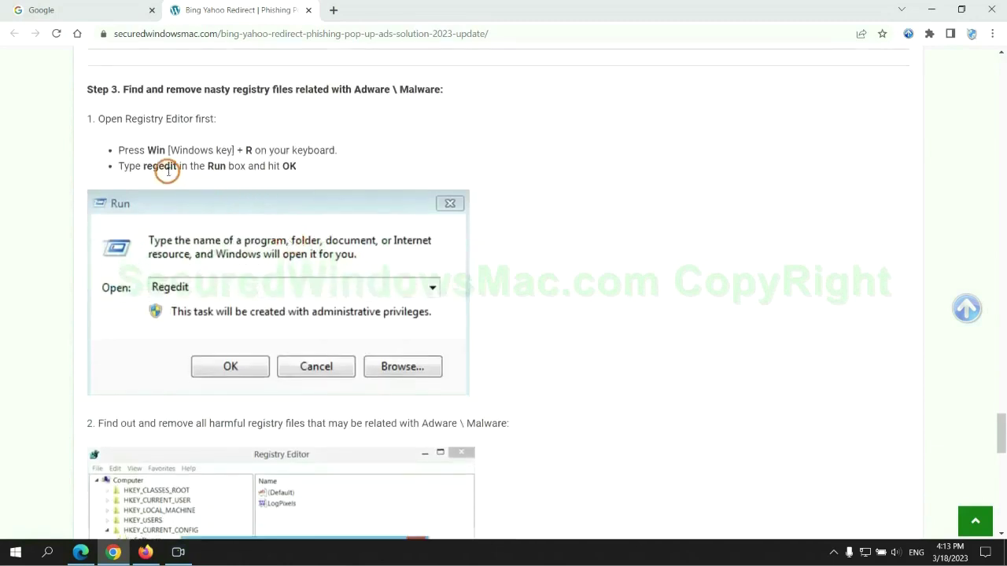
key("super+r")
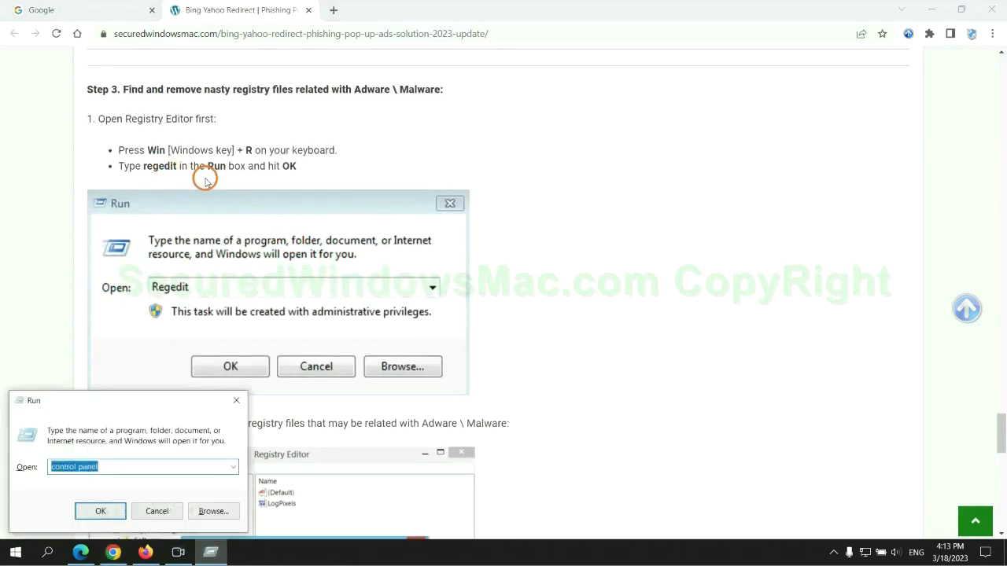
type("reg")
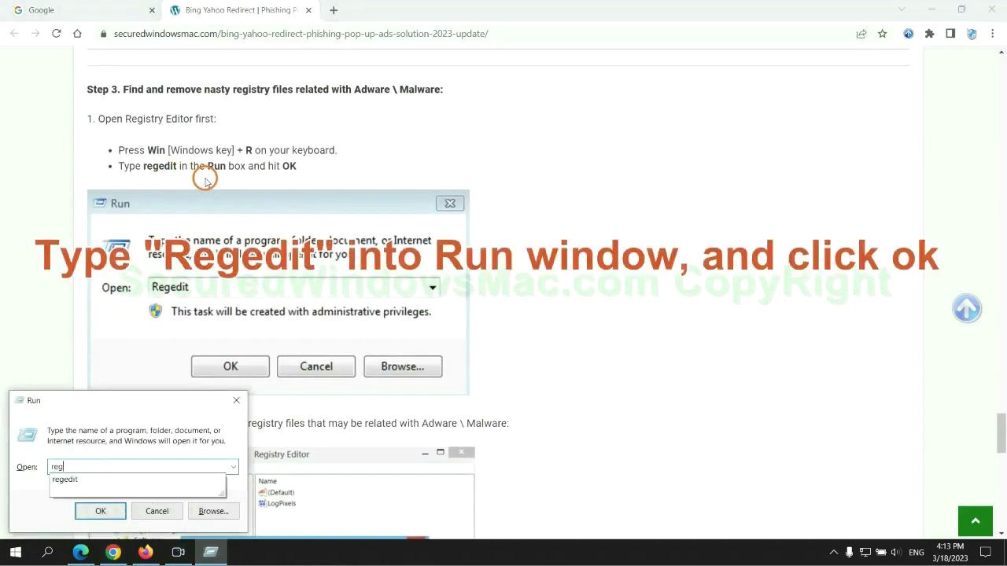
type("edit")
Launch Registry Editor, Find 'Apps', and right-click the found StoreAppsOnTaskbar value
key("Return")
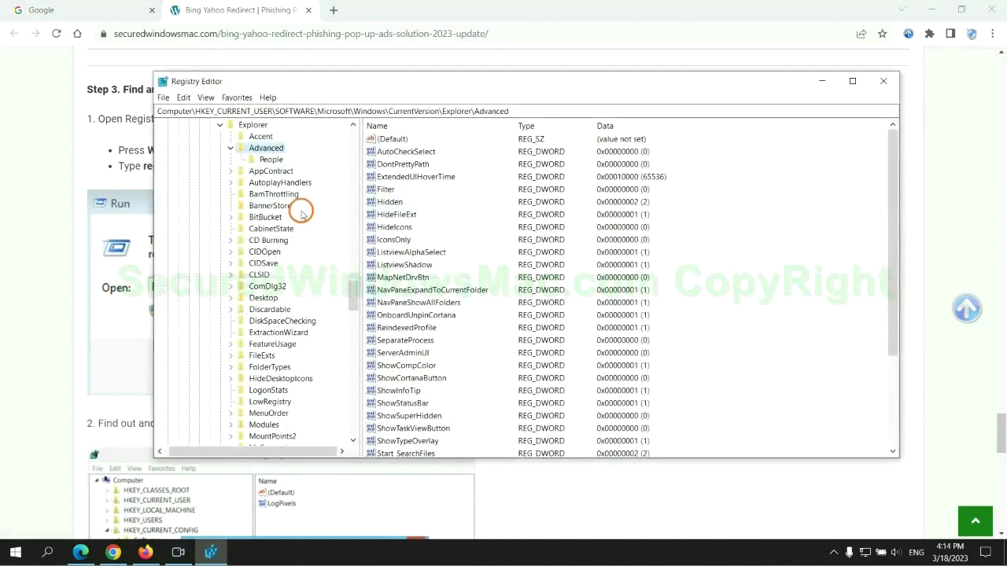
left_click(183, 97)
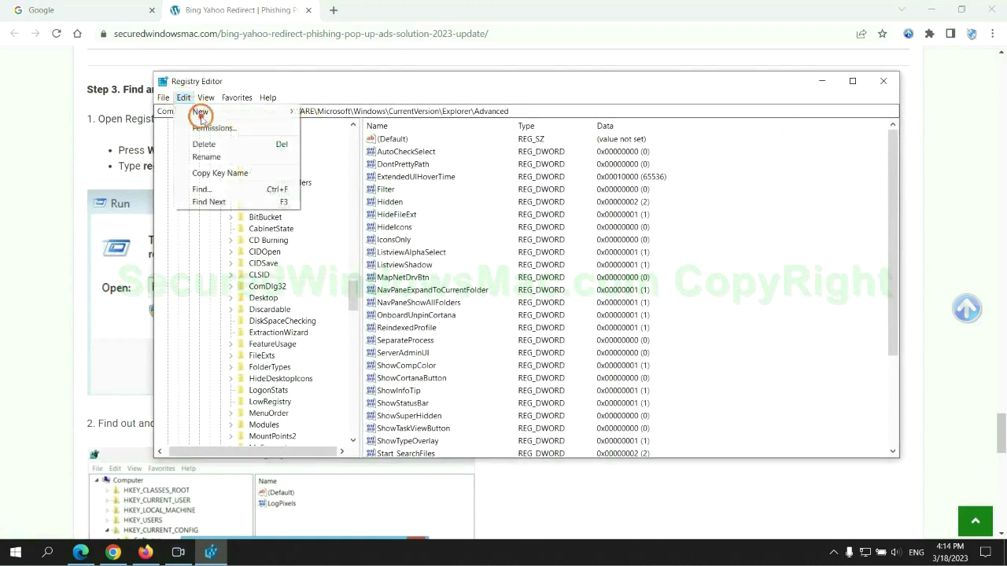
left_click(315, 187)
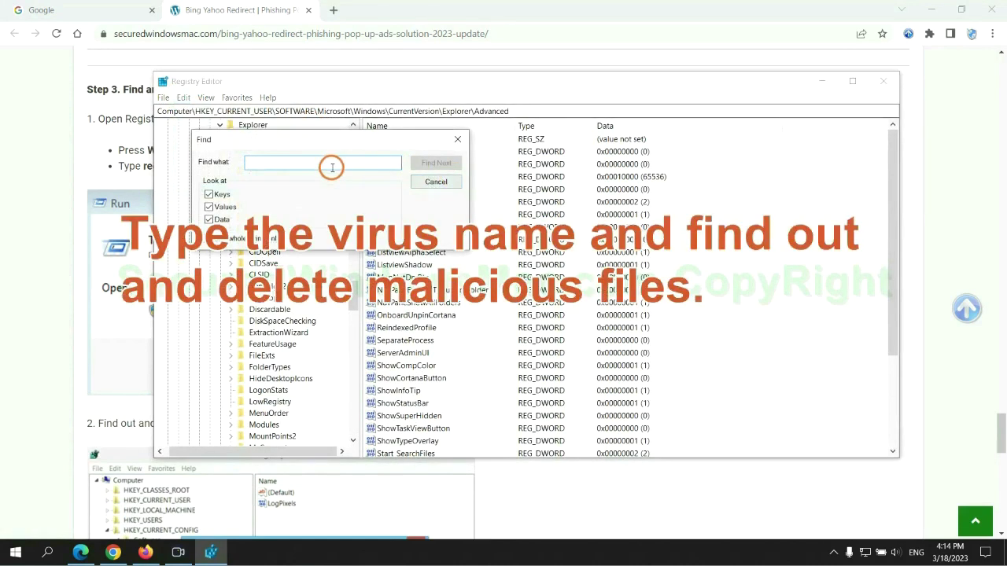
type("Apps")
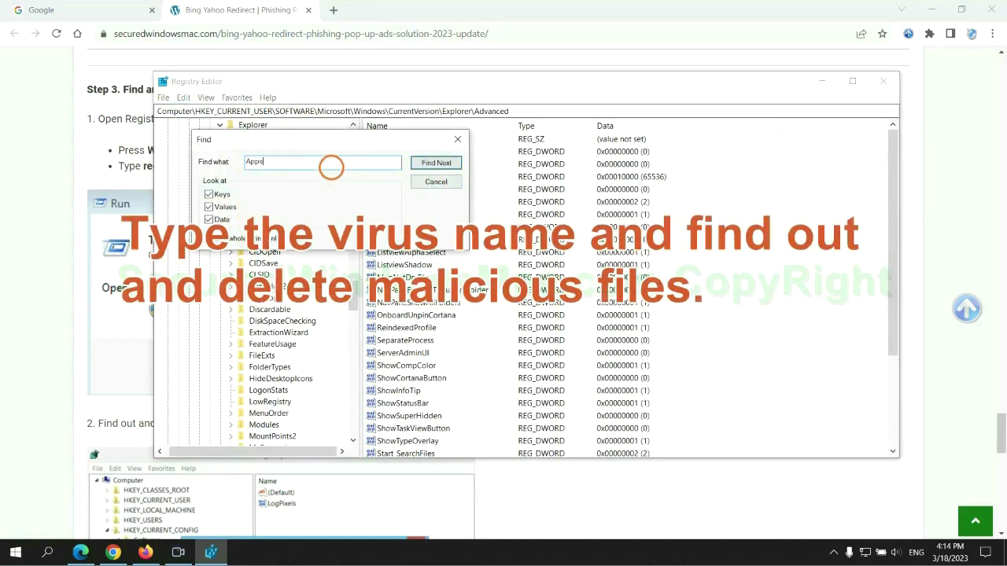
key("Return")
scroll(577, 335, "down", 2)
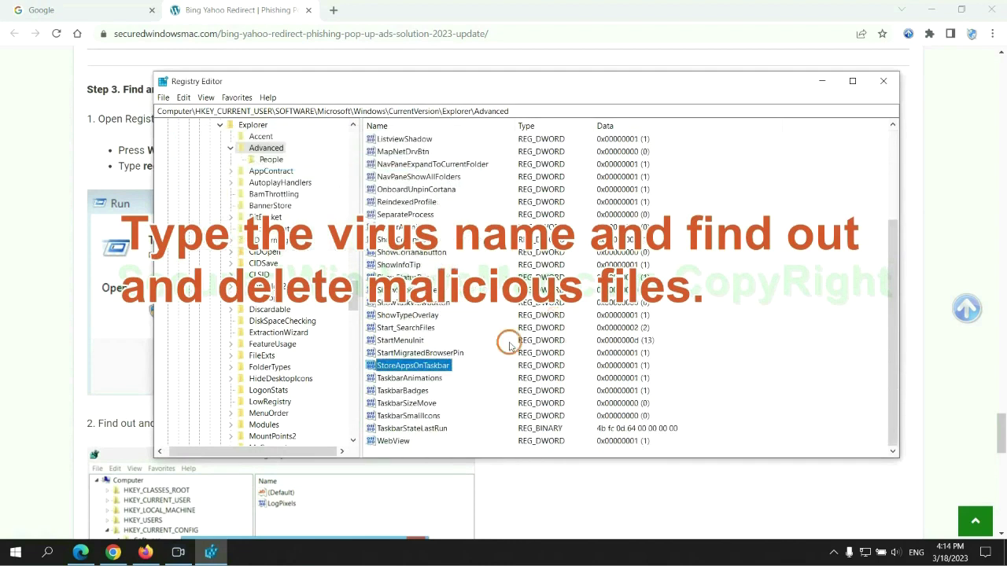
right_click(445, 366)
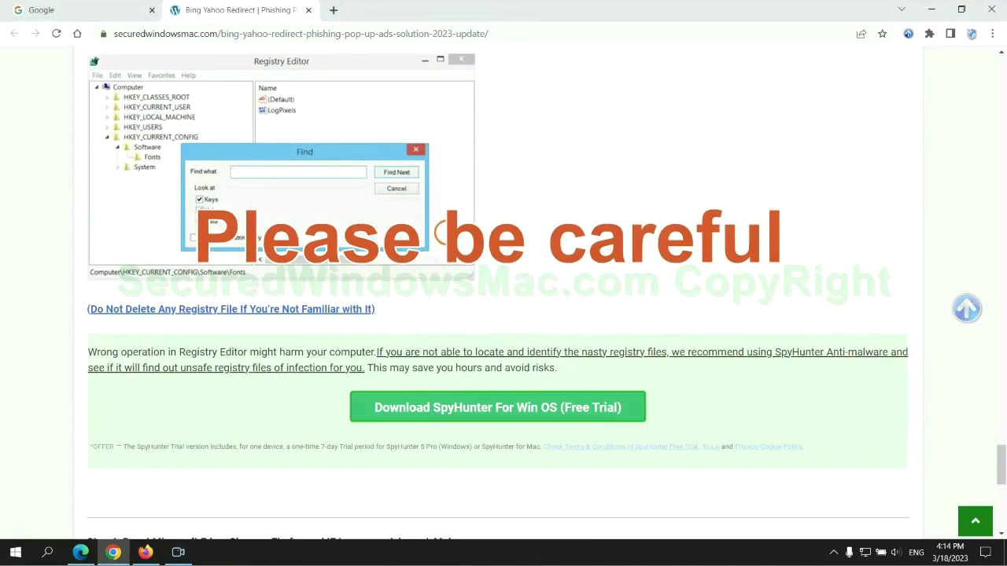
Scroll past the SpyHunter recommendation to Step 4's Edge, Chrome and Firefox reset instructions
scroll(445, 233, "down", 1)
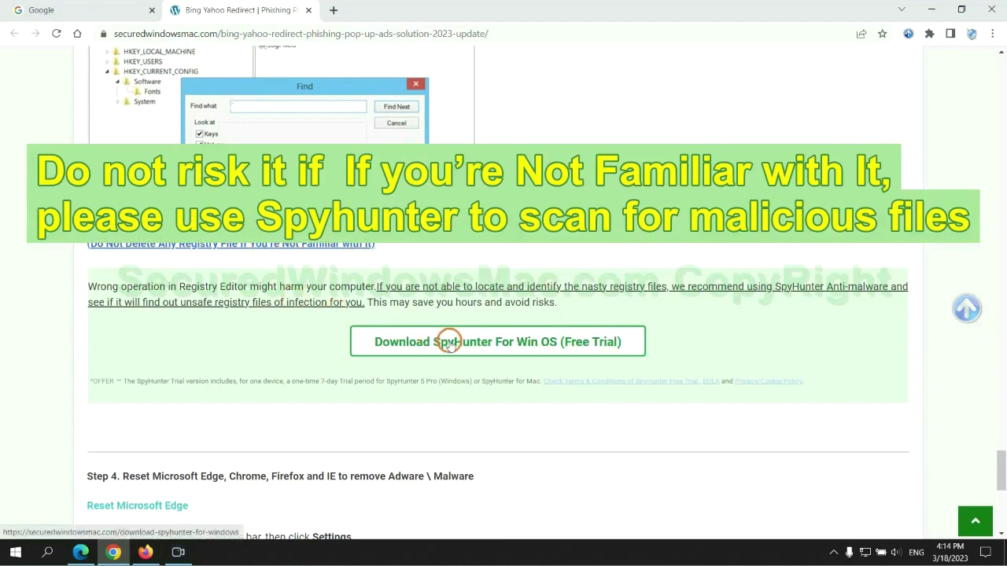
scroll(191, 105, "down", 5)
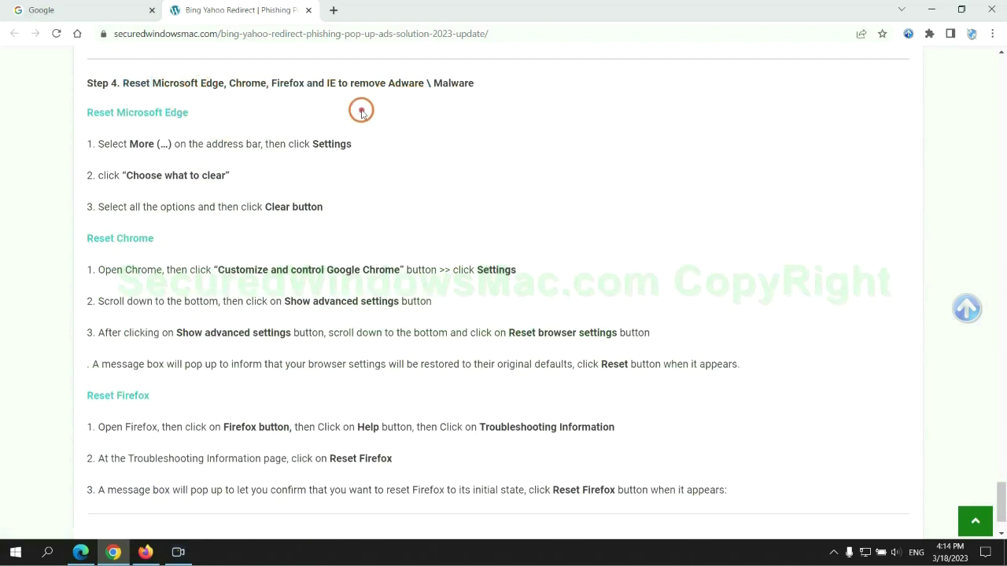
Open Edge's Clear browsing data dialog from Privacy, search, and services settings, then return to Chrome's guide
left_click(83, 552)
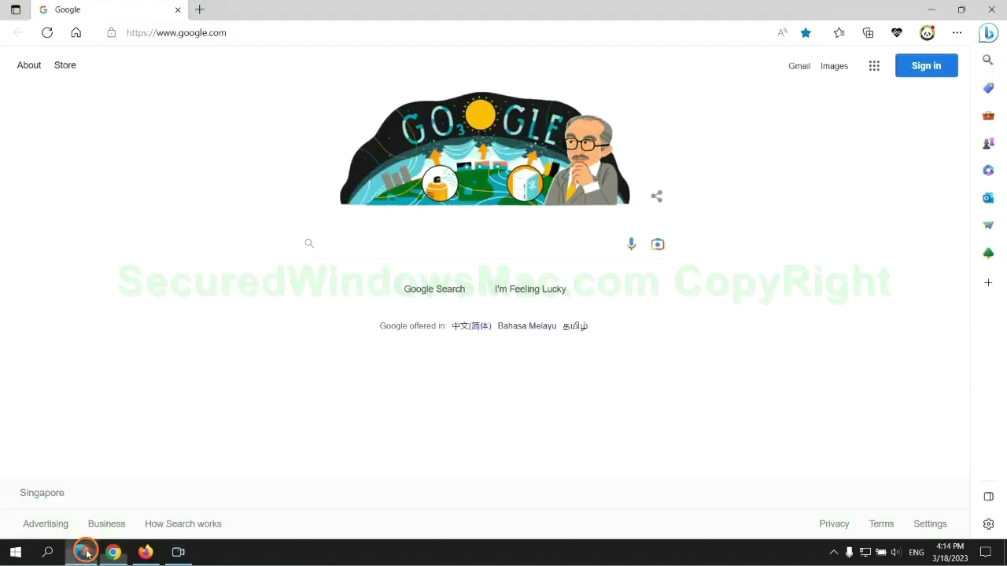
left_click(953, 35)
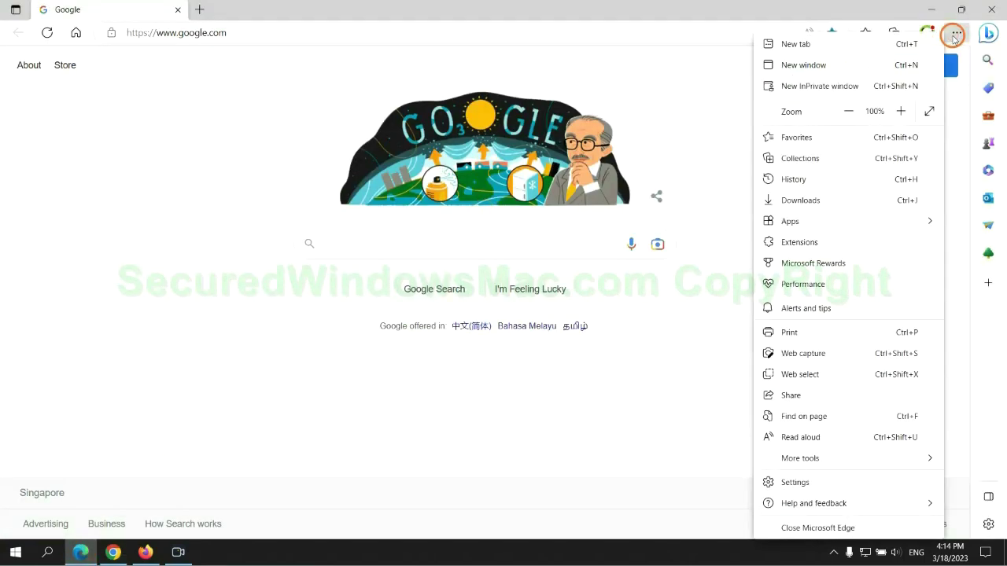
left_click(771, 482)
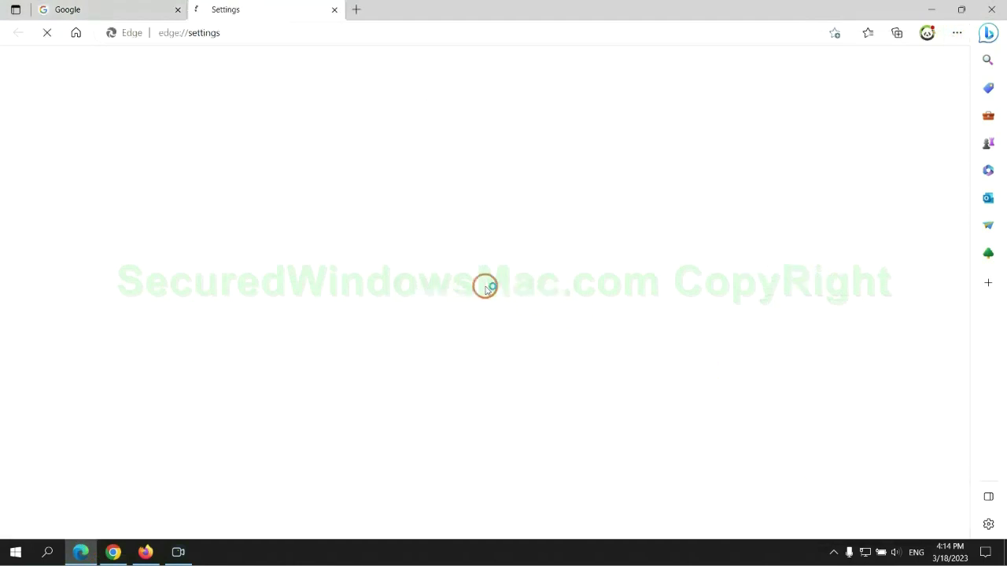
left_click(165, 163)
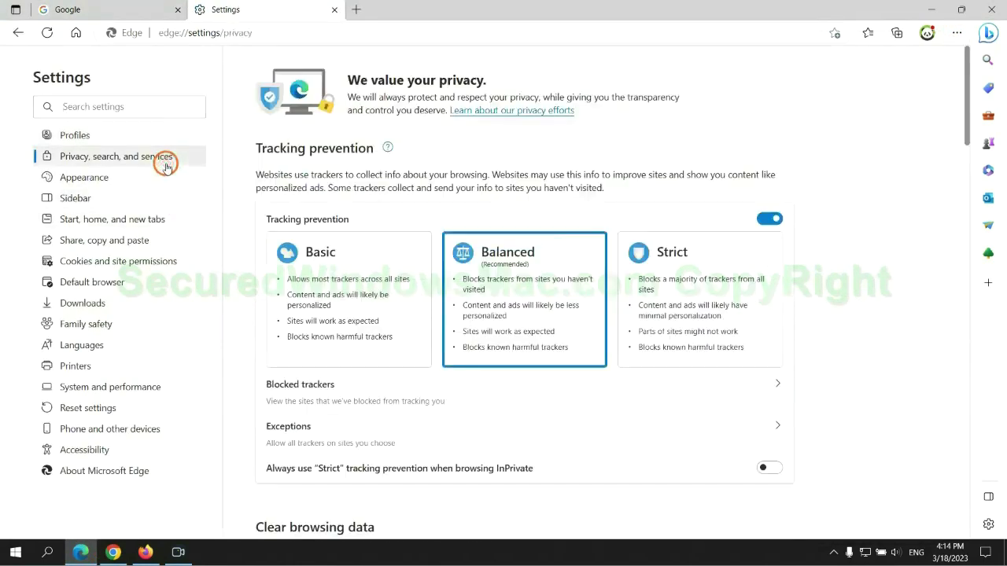
scroll(829, 351, "down", 3)
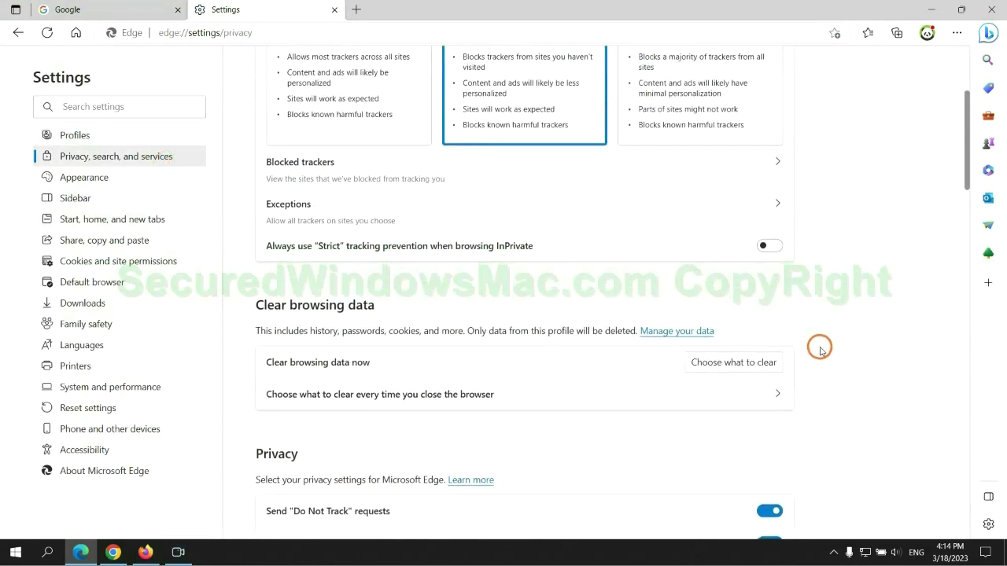
left_click(747, 363)
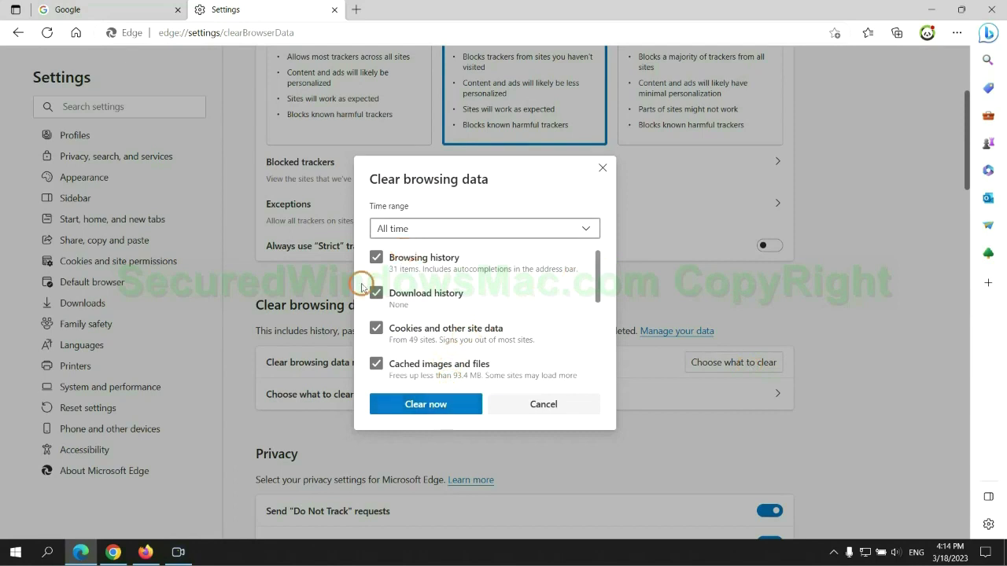
left_click(113, 552)
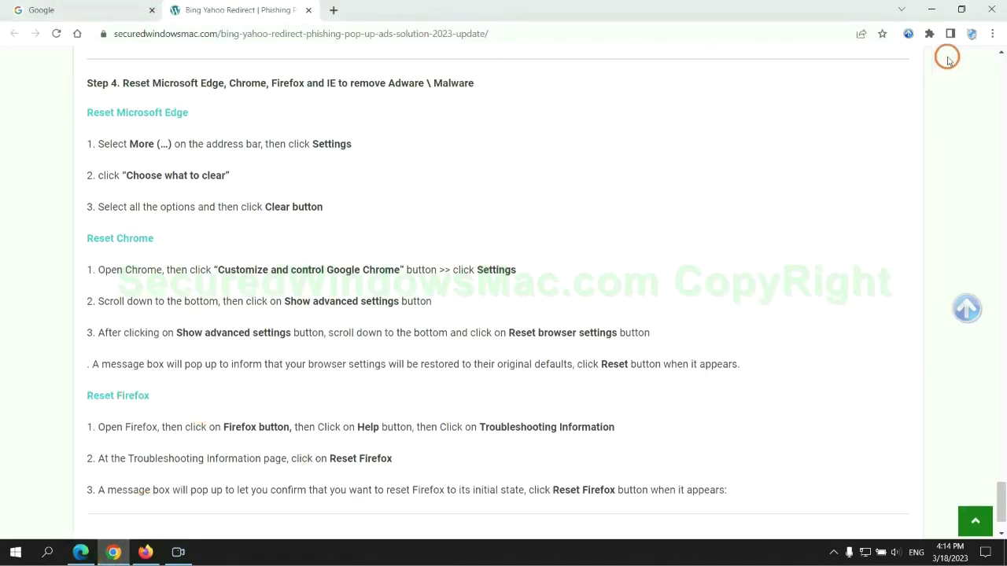
From Chrome settings, choose 'Restore settings to their original defaults' to show the reset confirmation
left_click(992, 33)
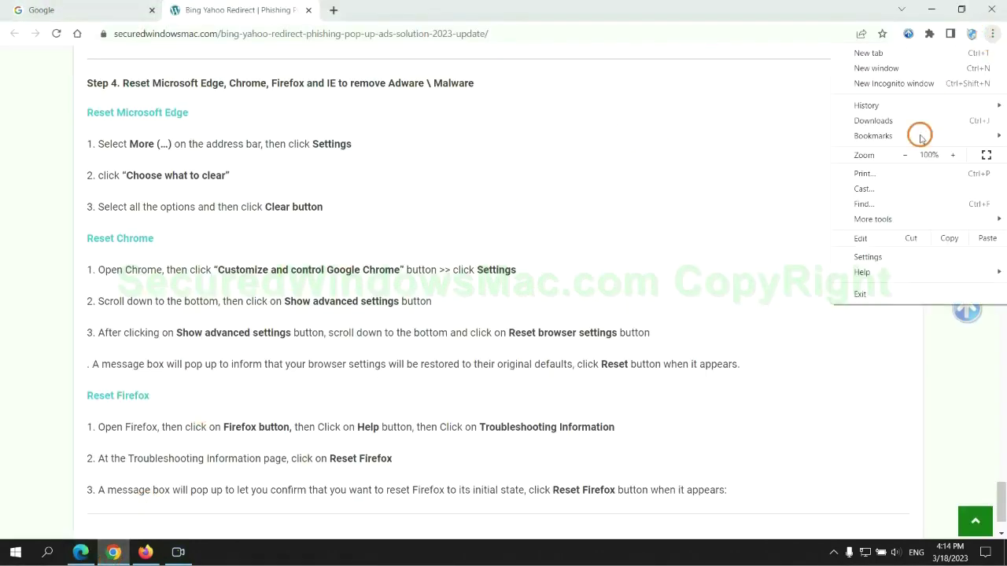
left_click(869, 257)
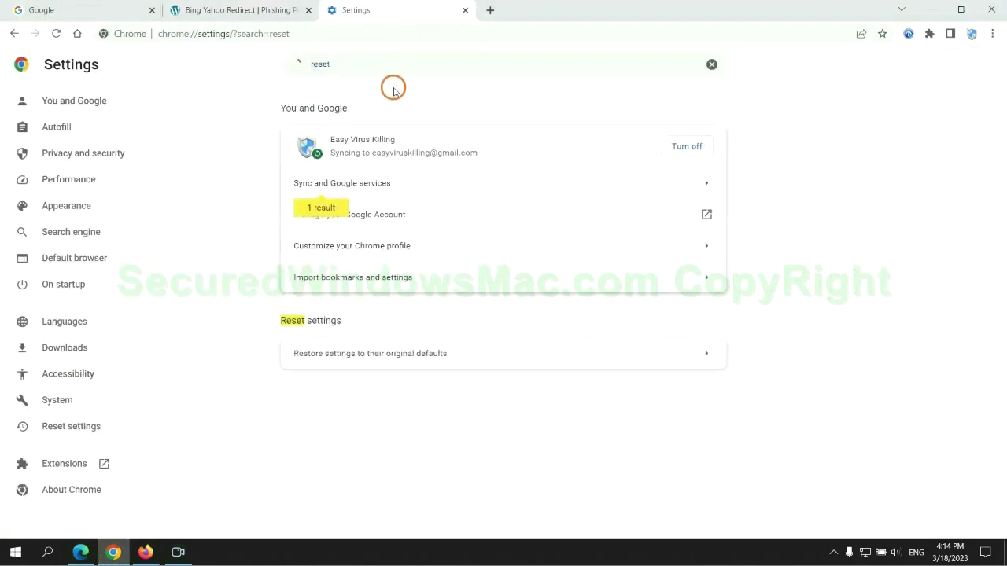
left_click(525, 348)
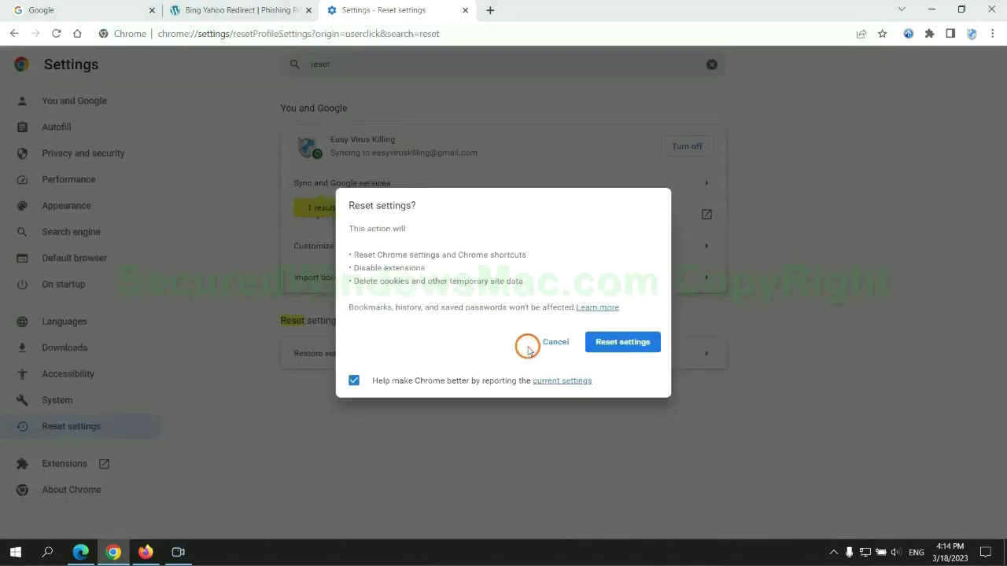
Open Firefox's Troubleshooting Information page through Help and choose Refresh Firefox
left_click(145, 551)
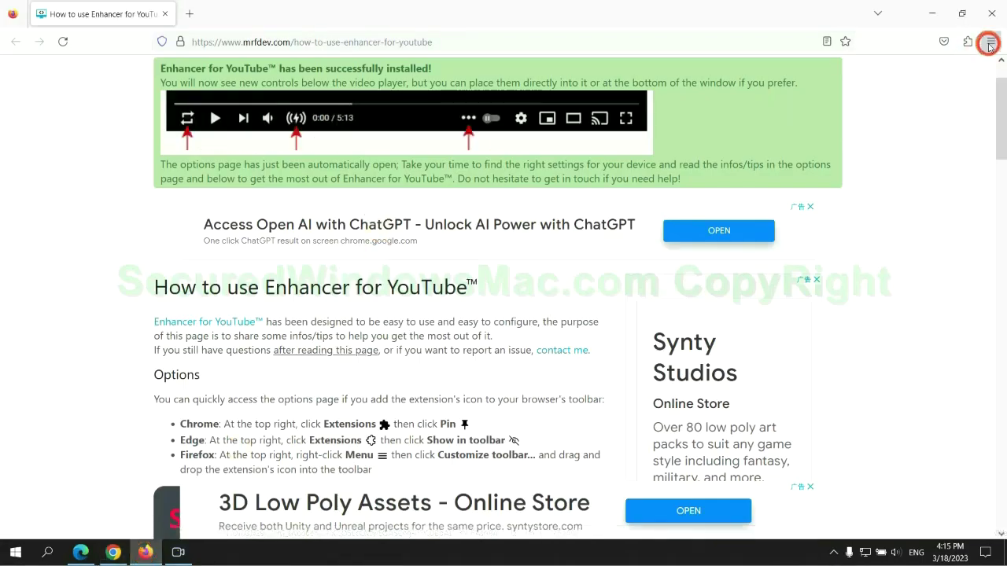
left_click(990, 41)
left_click(856, 403)
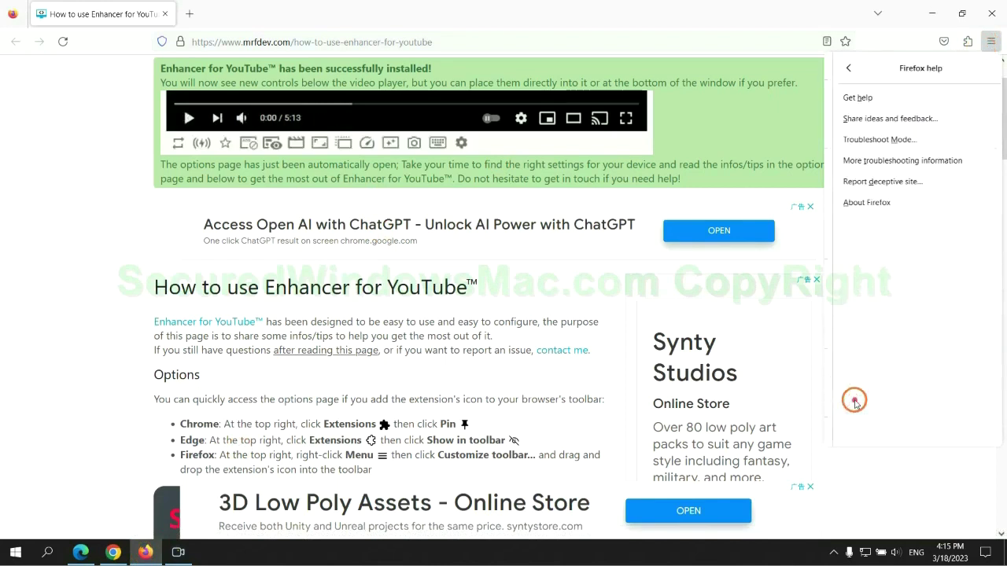
left_click(898, 162)
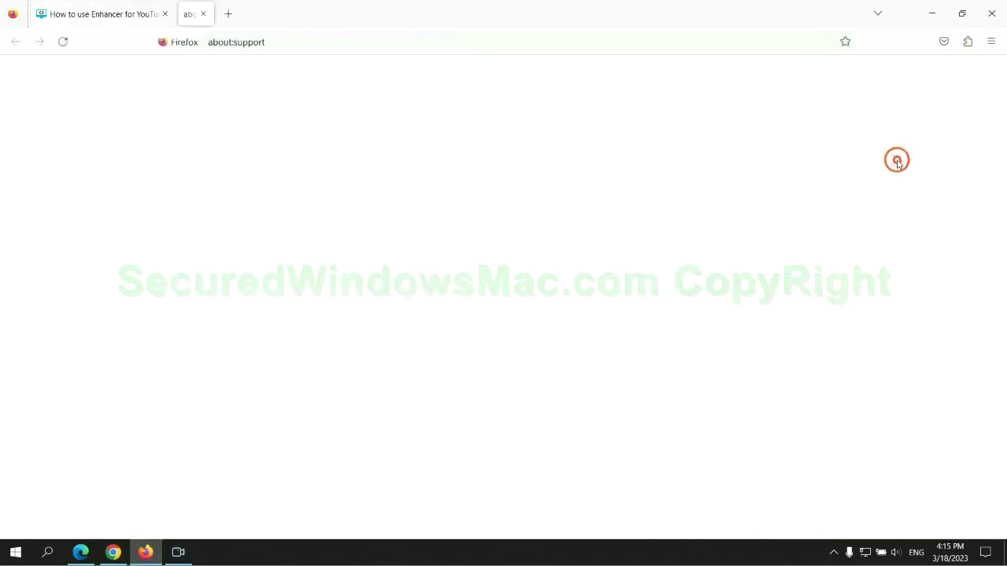
left_click(685, 149)
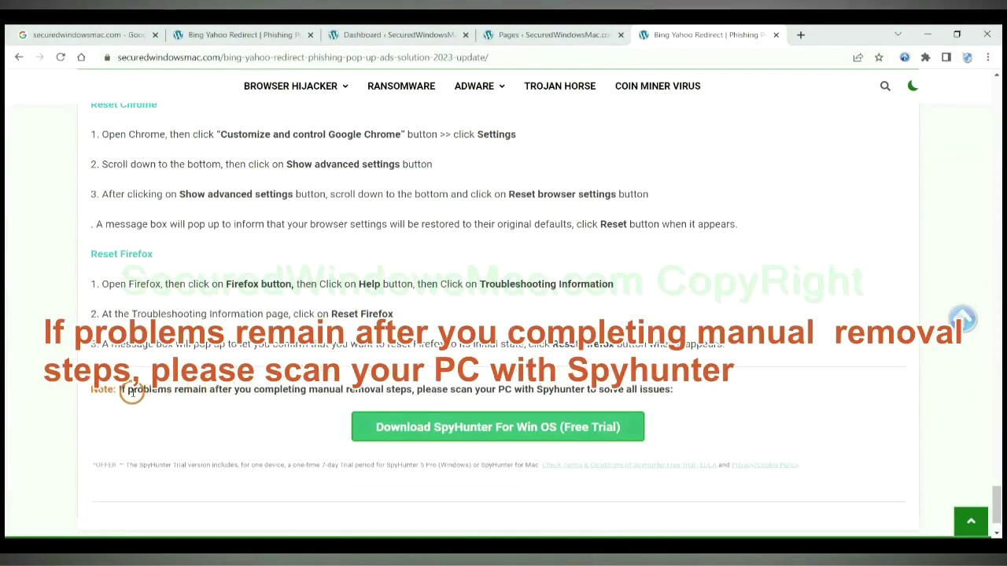
Select the words 'If problems remain' in the guide's closing Note line
left_click_drag(120, 391, 216, 394)
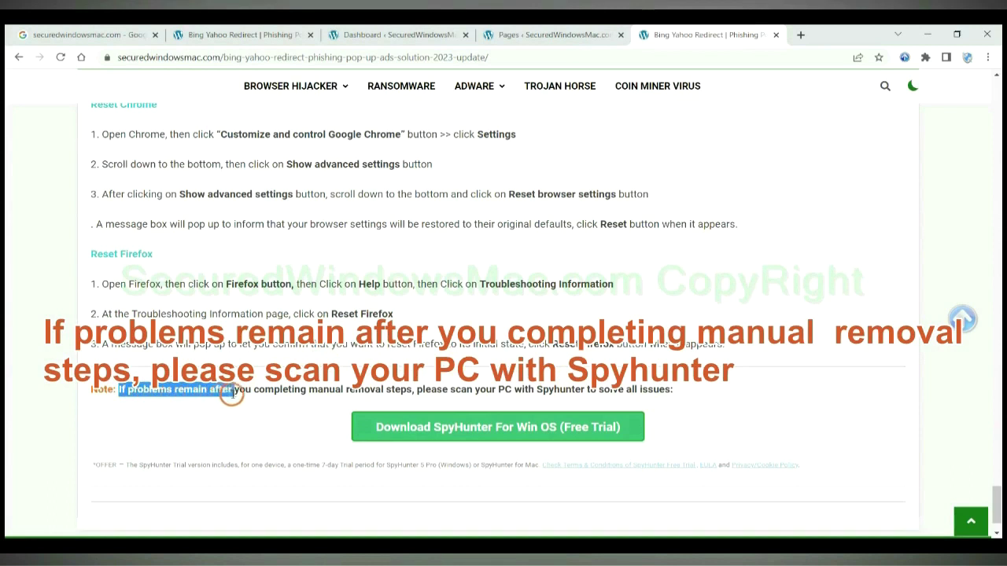